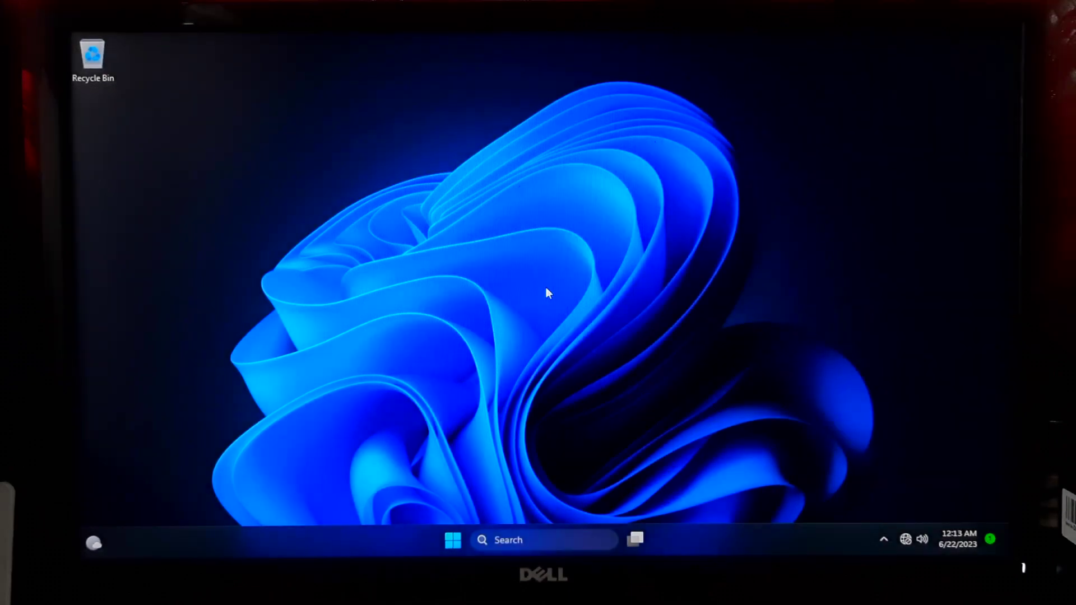
Step: In Power, sleep and battery settings, apply the 3-minute screen-off and 10-minute sleep recommendations
left_click(452, 540)
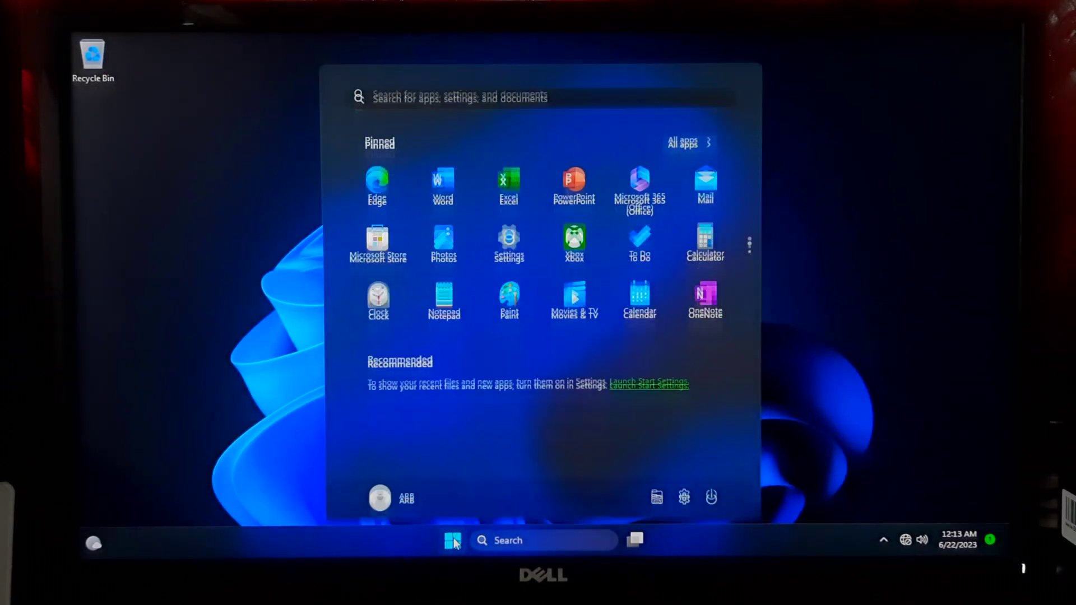
type("power and")
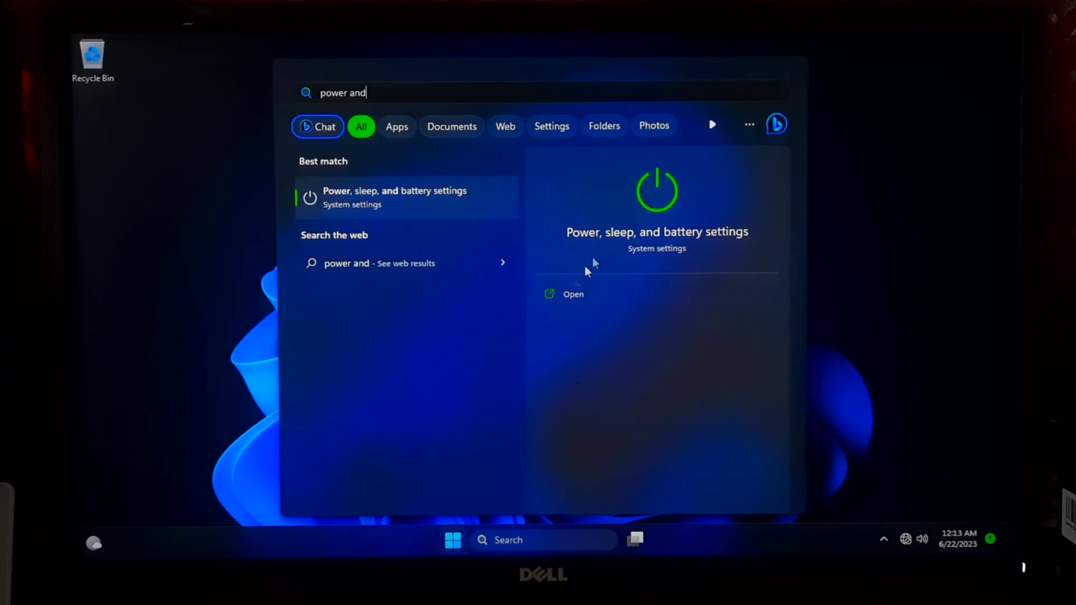
left_click(668, 202)
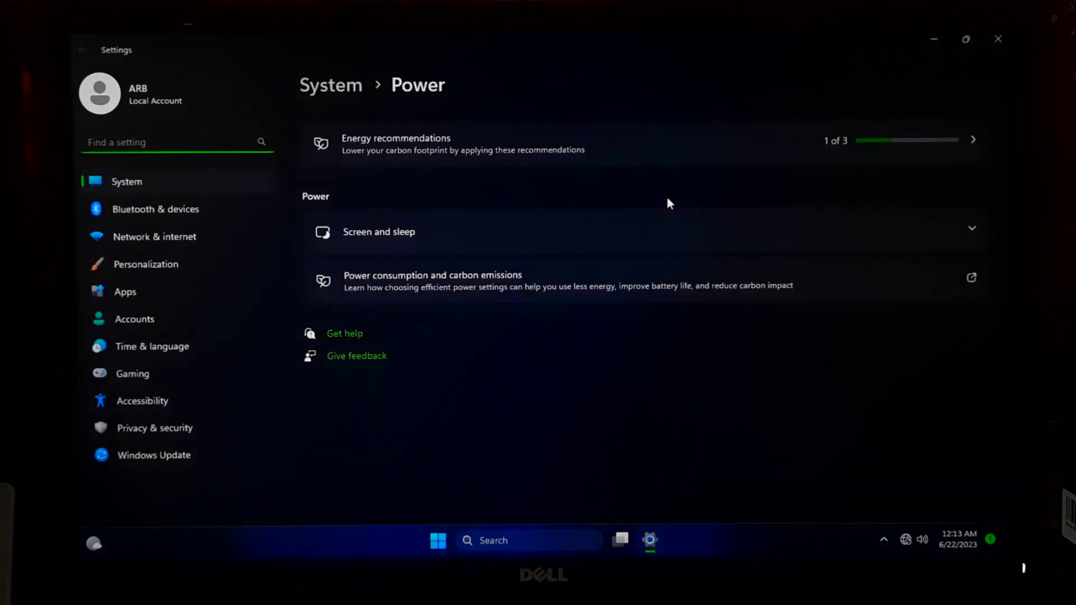
left_click(778, 142)
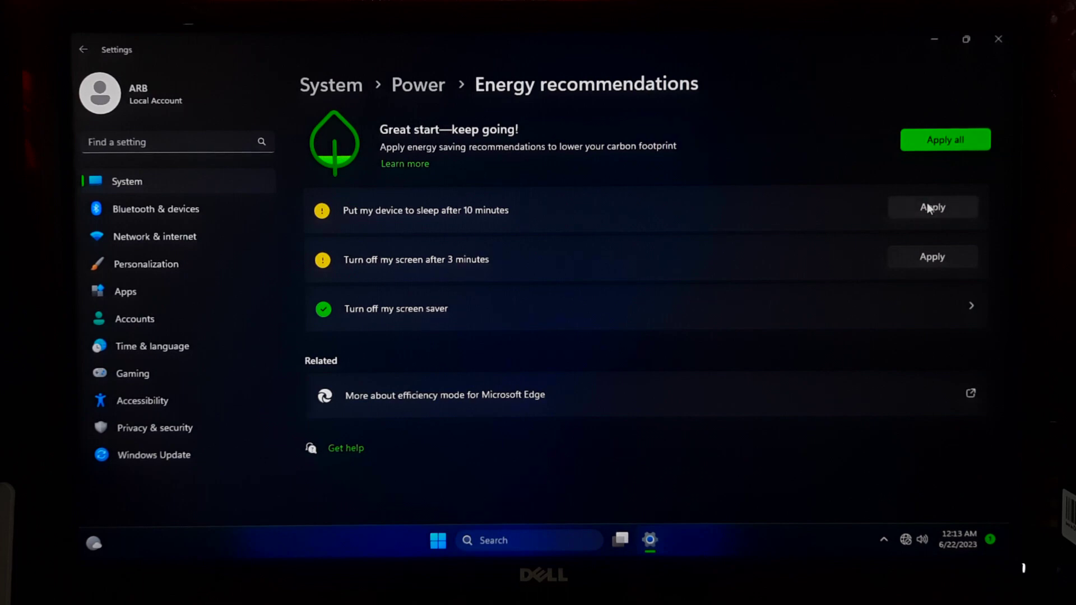
left_click(931, 258)
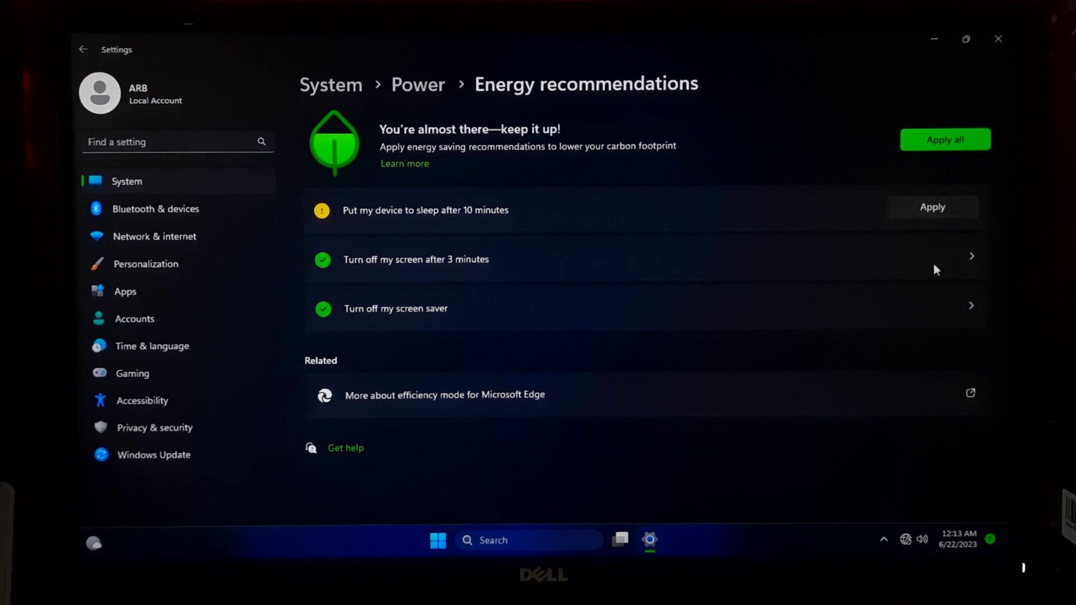
left_click(927, 205)
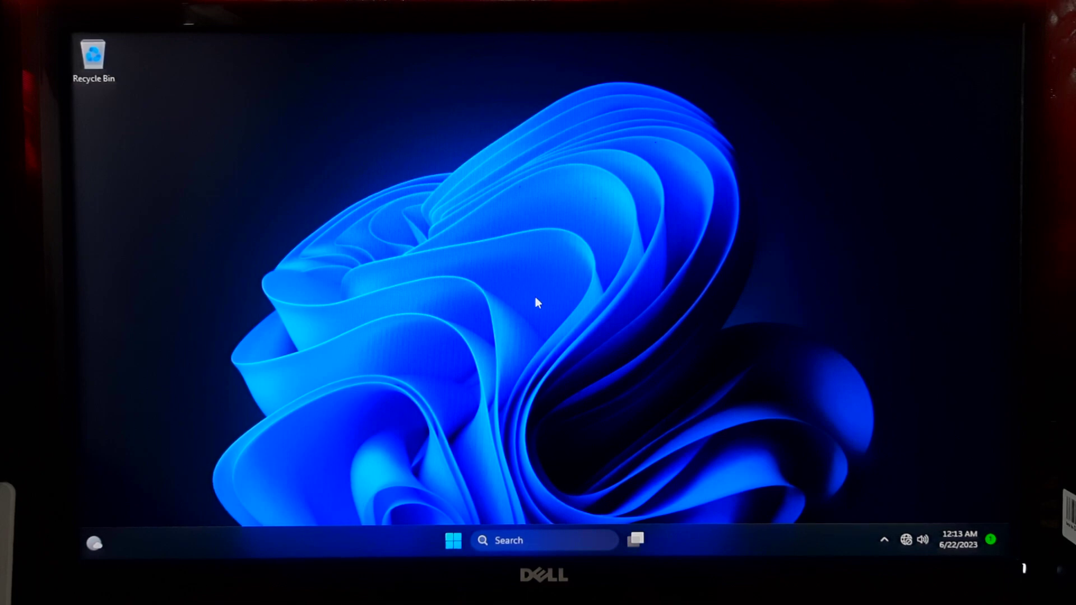
right_click(455, 541)
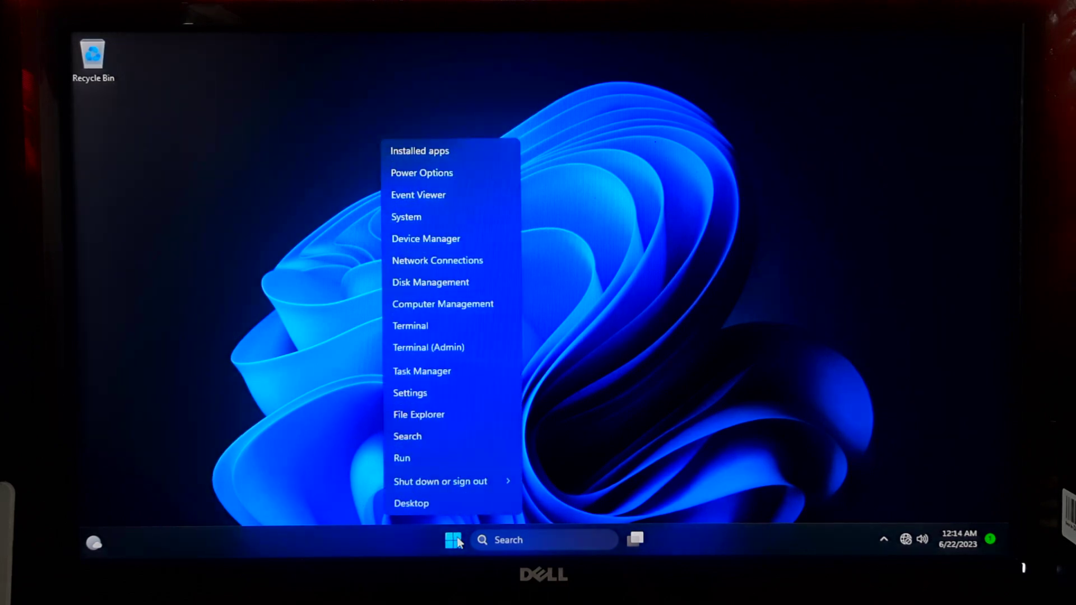
Step: Under Display adapters, search automatically for an updated Intel(R) UHD Graphics 630 driver
left_click(426, 241)
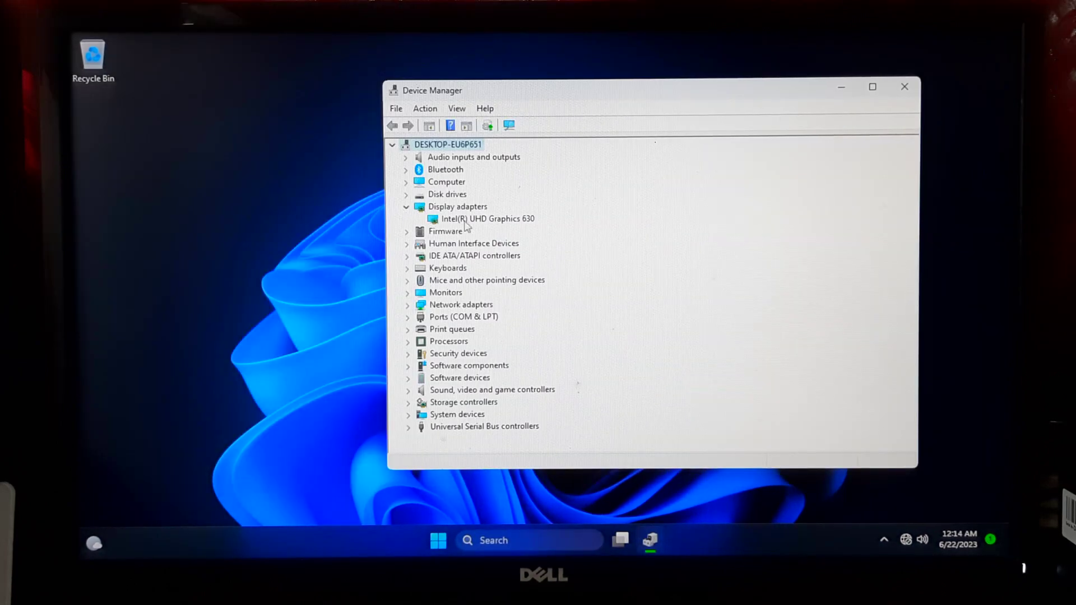
right_click(476, 220)
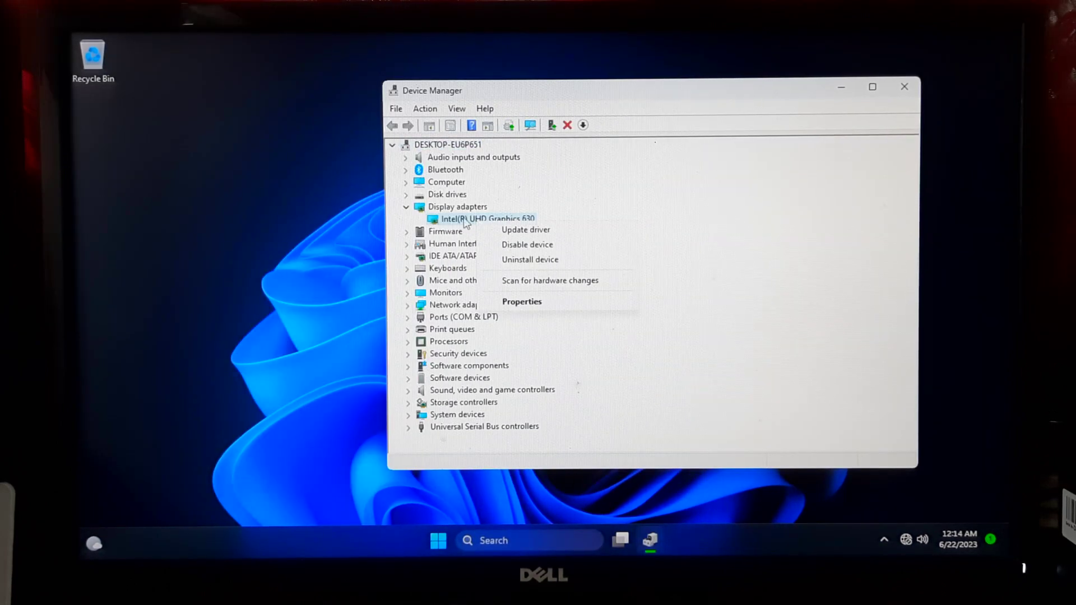
right_click(452, 219)
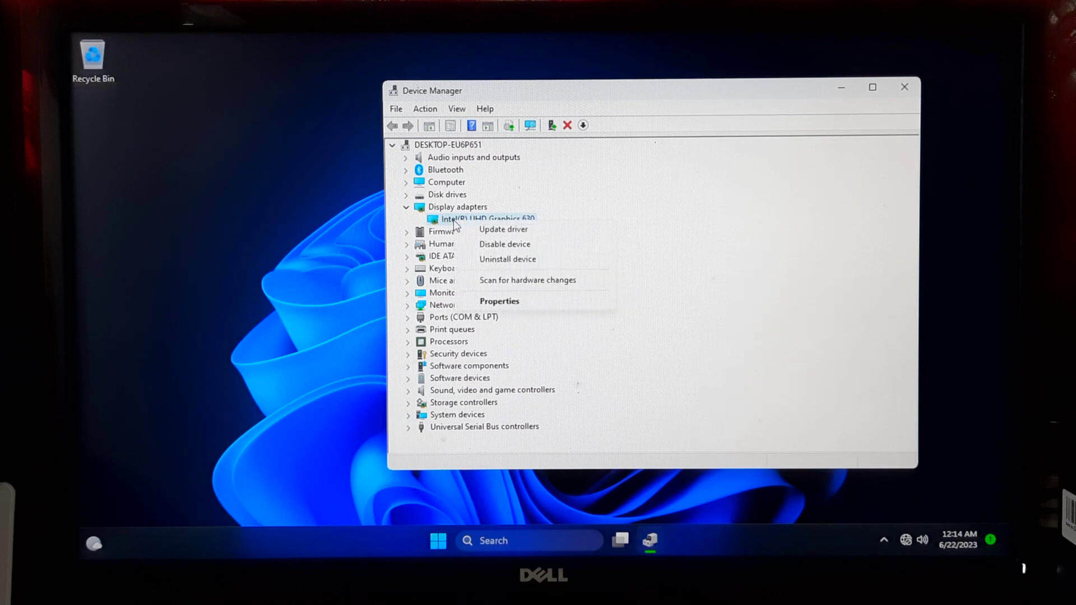
left_click(491, 229)
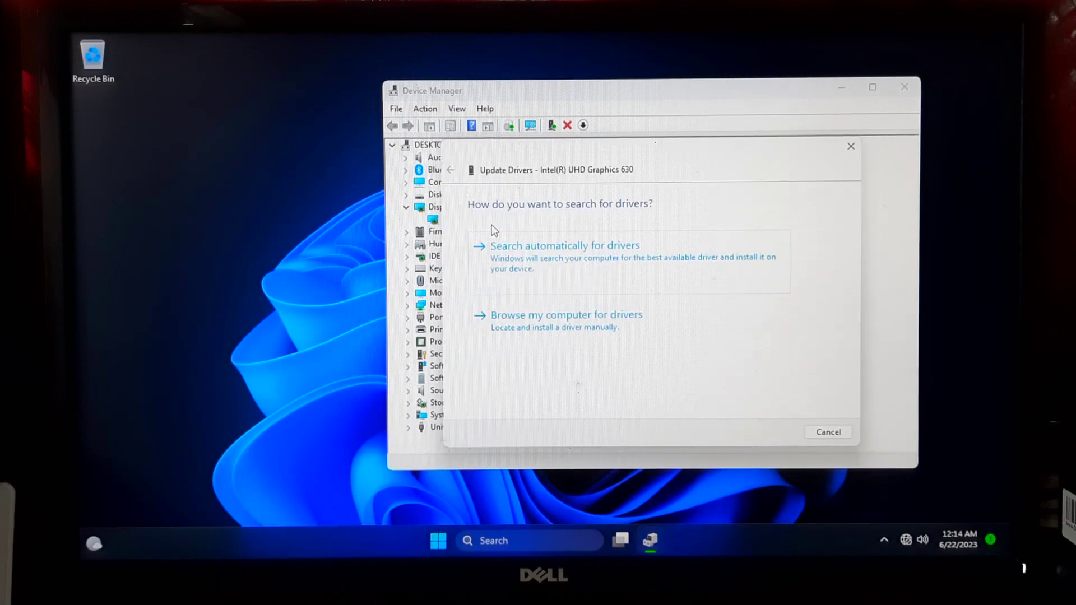
left_click(557, 274)
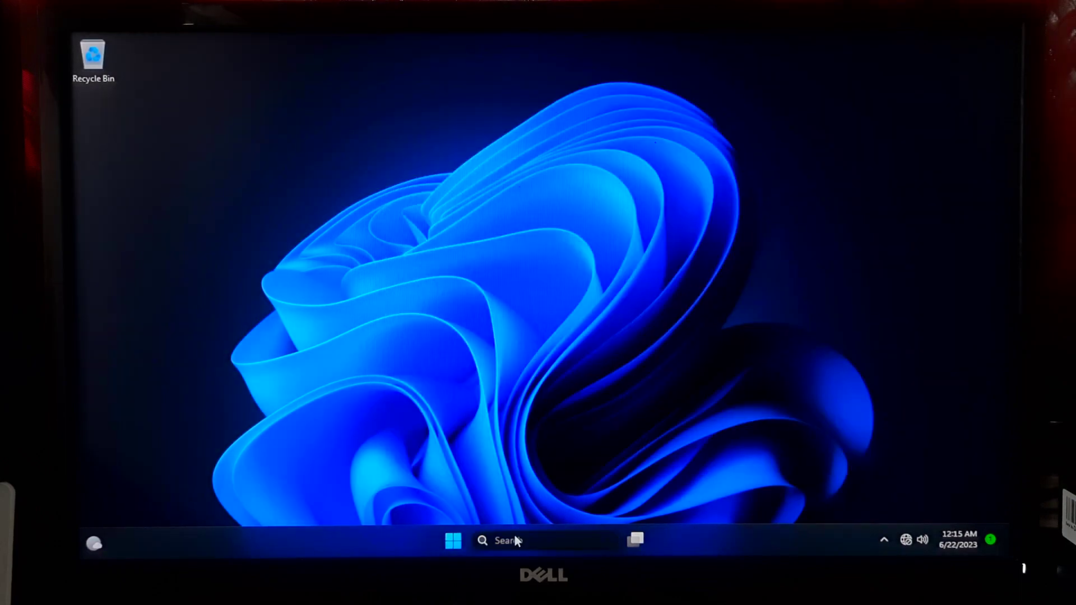
Step: Remove HWiNFO64 through Add or remove programs and confirm the uninstall prompt
left_click(514, 536)
type("add")
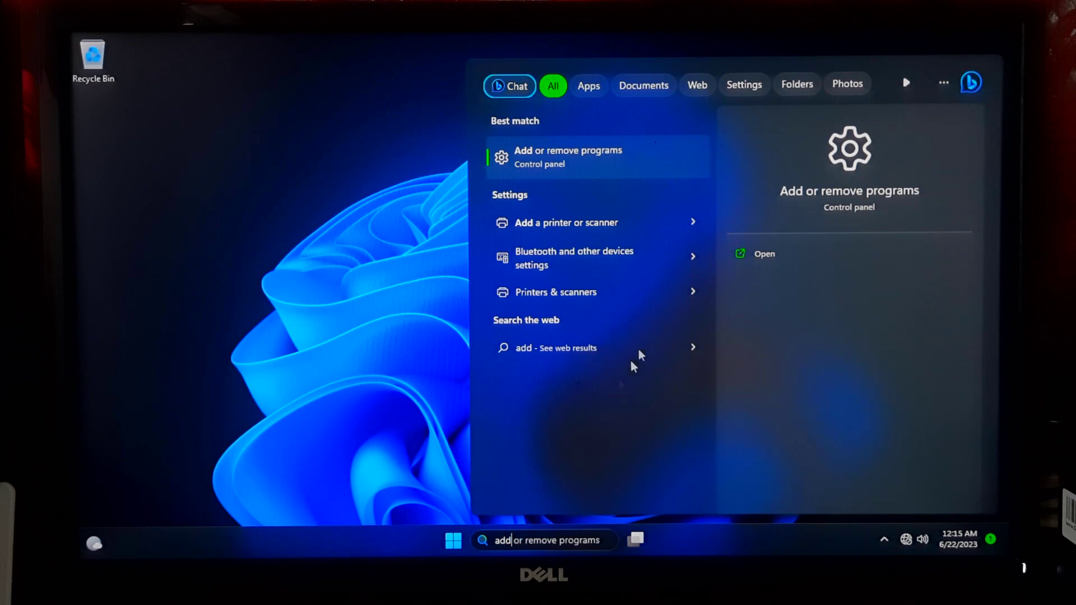
left_click(847, 164)
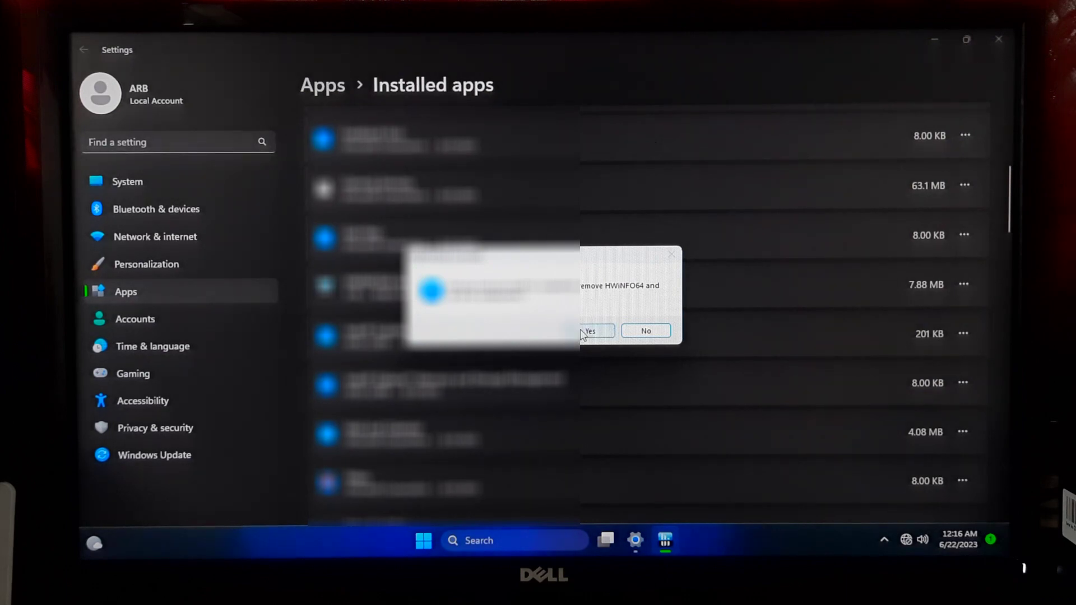
left_click(581, 331)
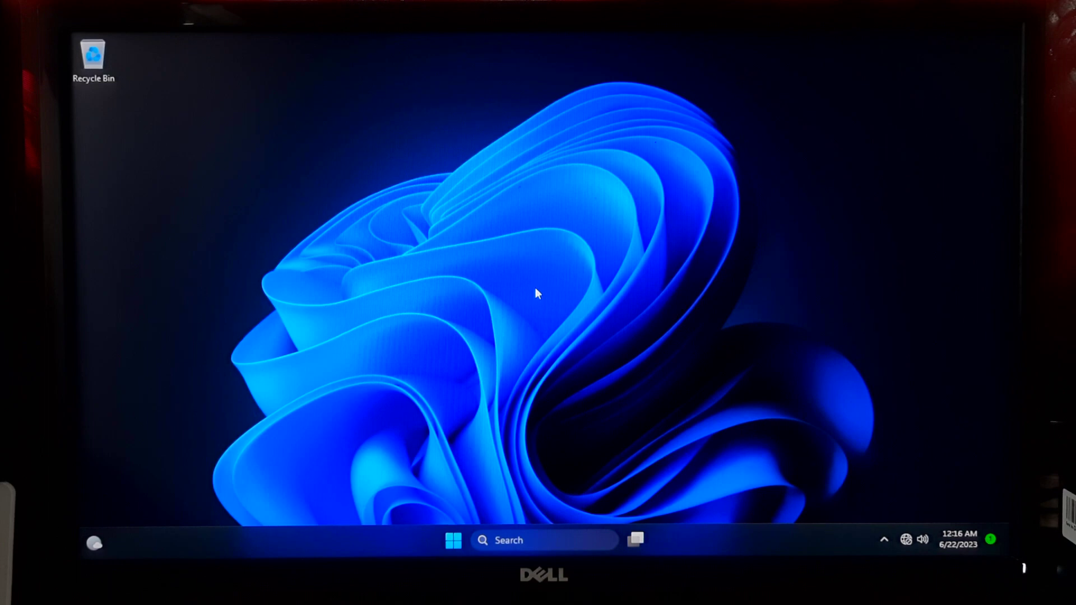
Step: Check active power requests in an administrator Command Prompt, then exit it
left_click(521, 539)
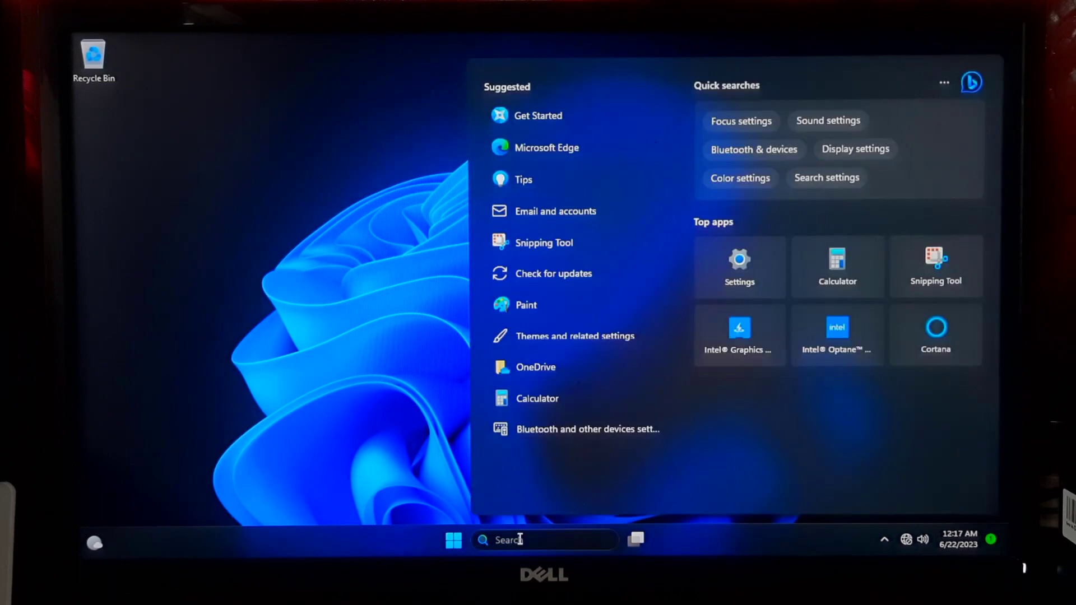
type("cmd")
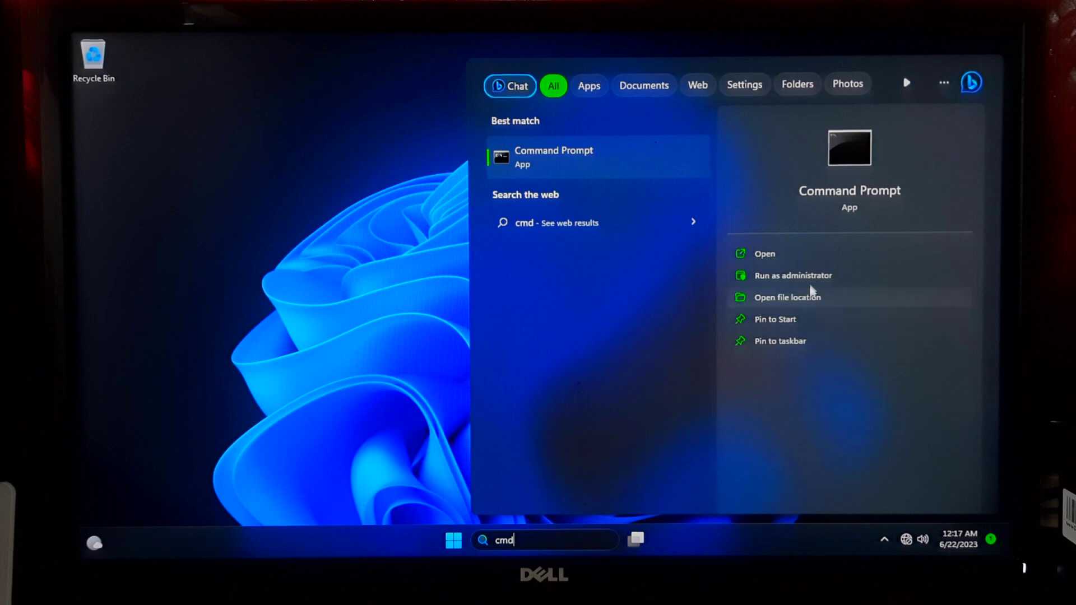
left_click(801, 275)
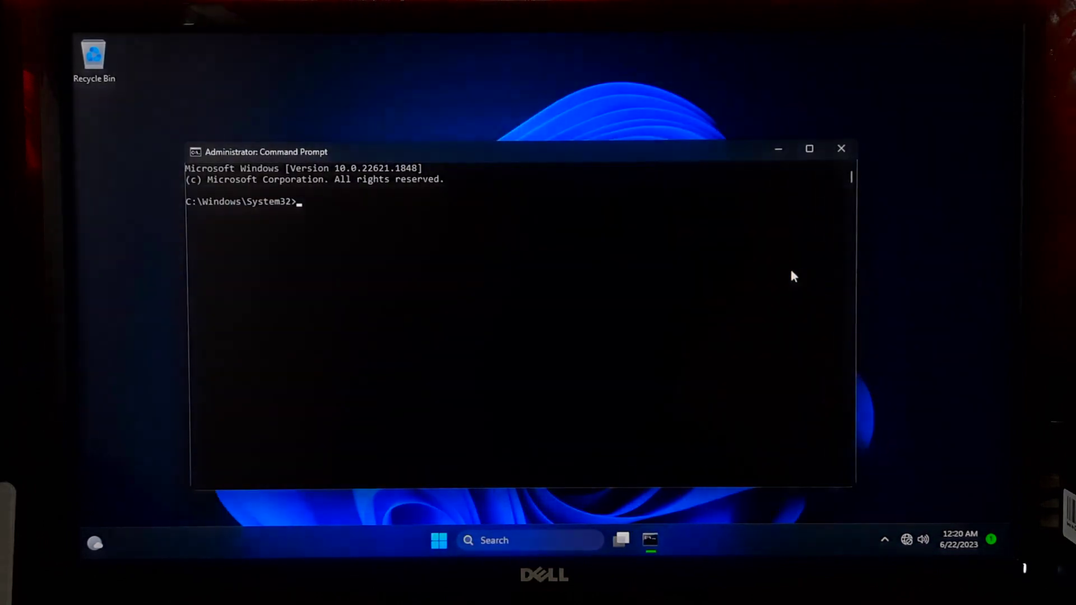
scroll(491, 279, "up", 2, "ctrl")
scroll(492, 279, "up", 1, "ctrl")
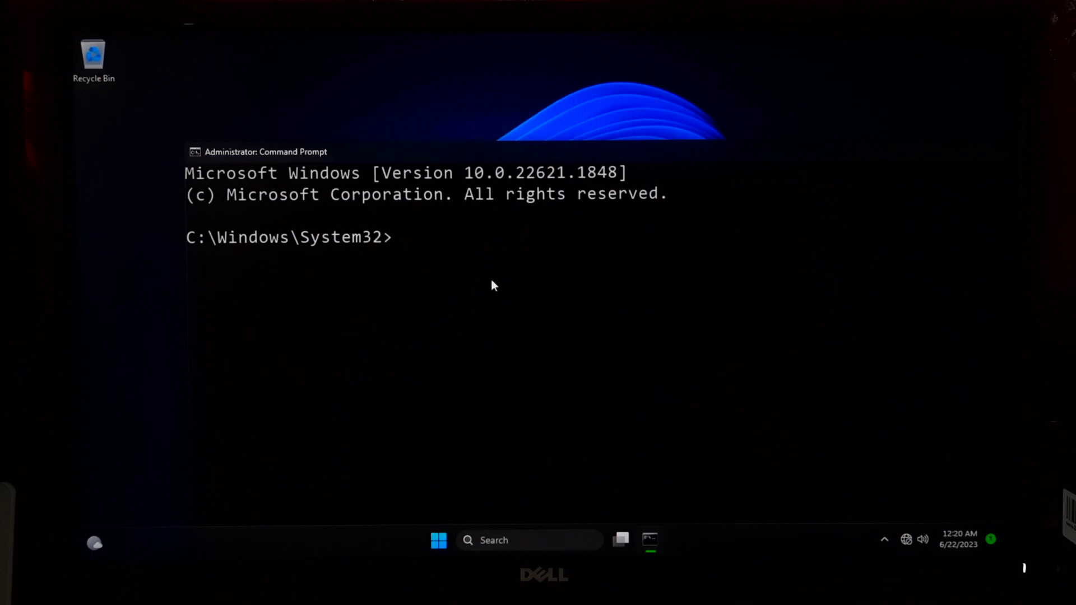
type("powercfg re")
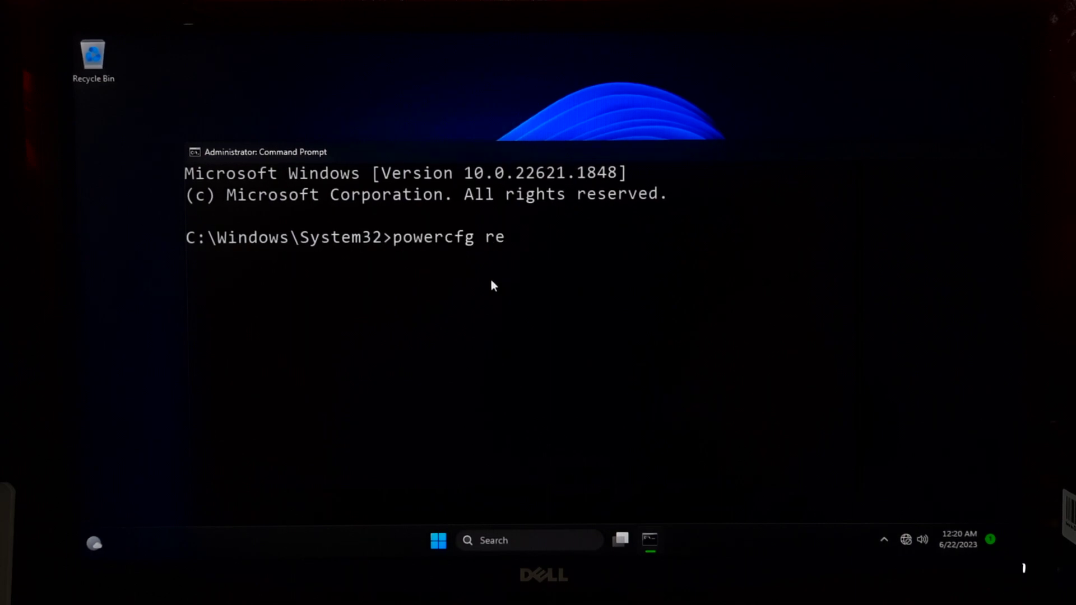
type("quests")
key("Return")
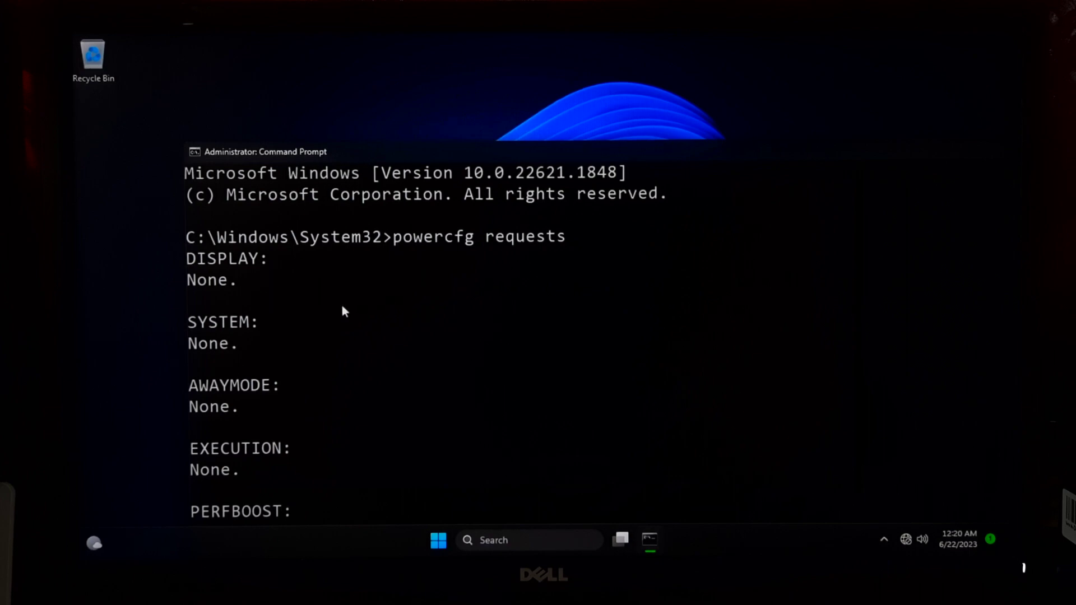
scroll(342, 311, "down", 1)
scroll(343, 311, "down", 1)
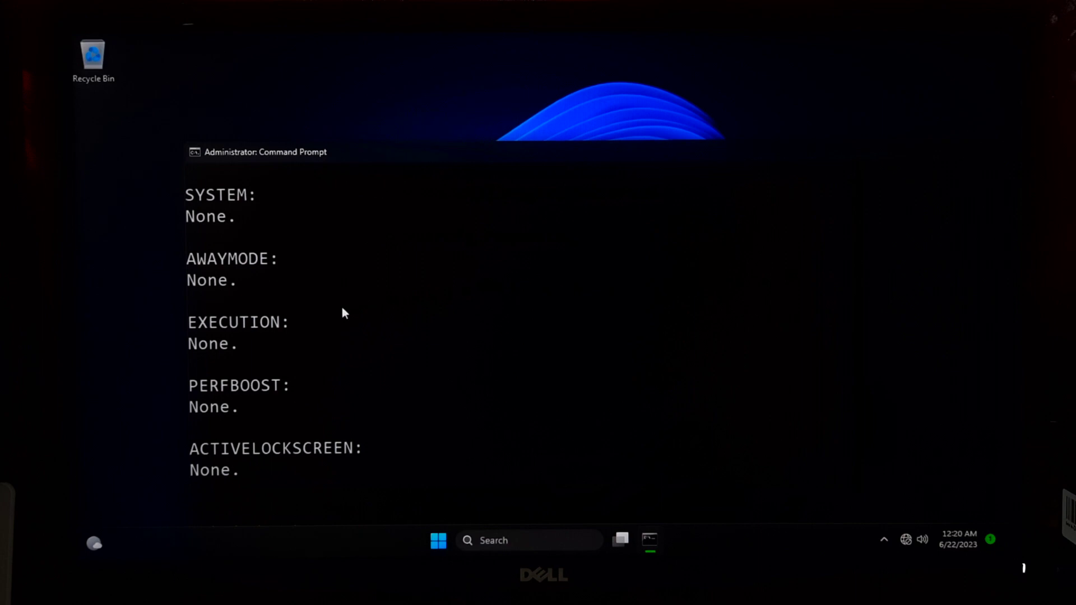
scroll(342, 307, "down", 2)
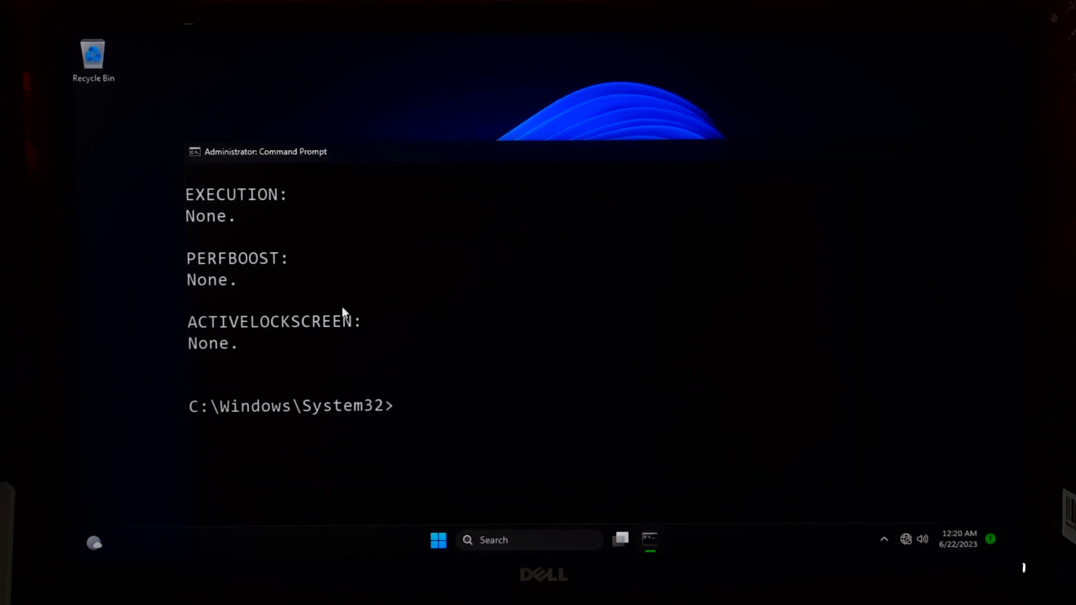
type("e")
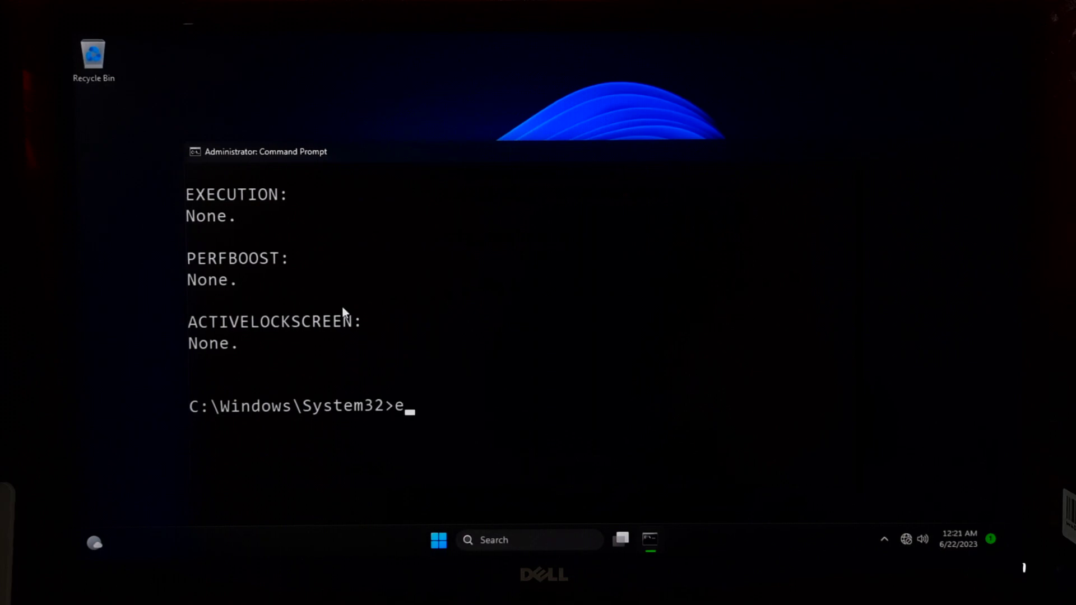
type("xit")
key("Return")
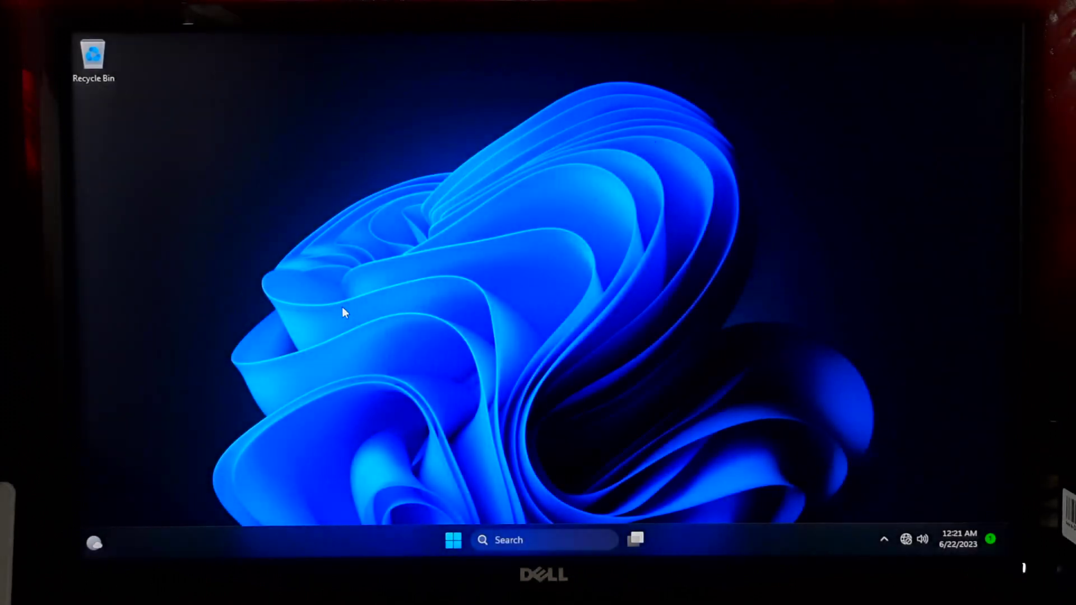
Step: Run Check for updates on the Windows Update page
left_click(527, 534)
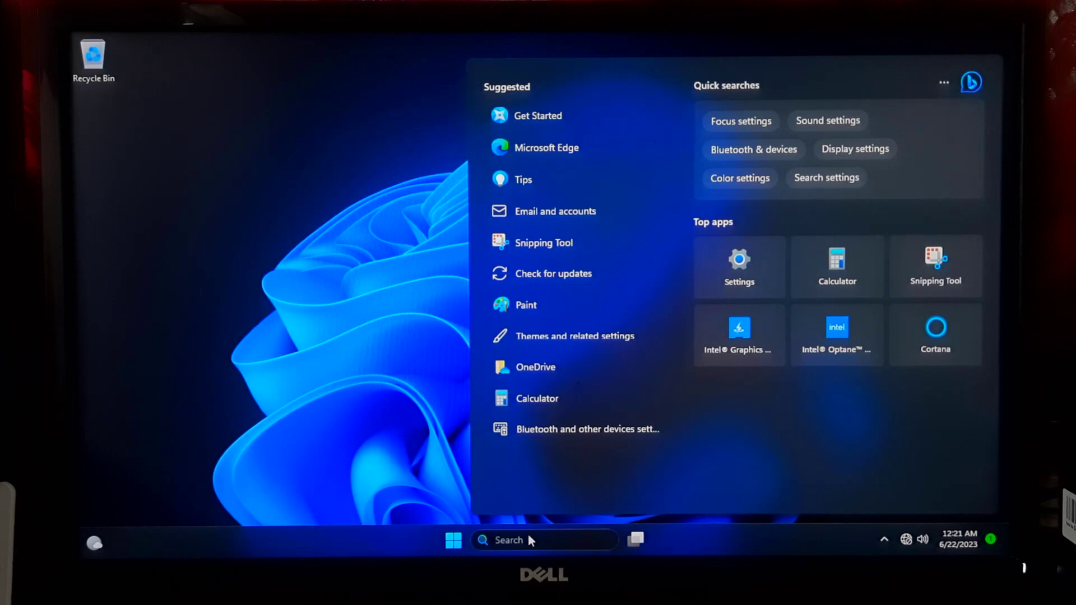
type("windows update")
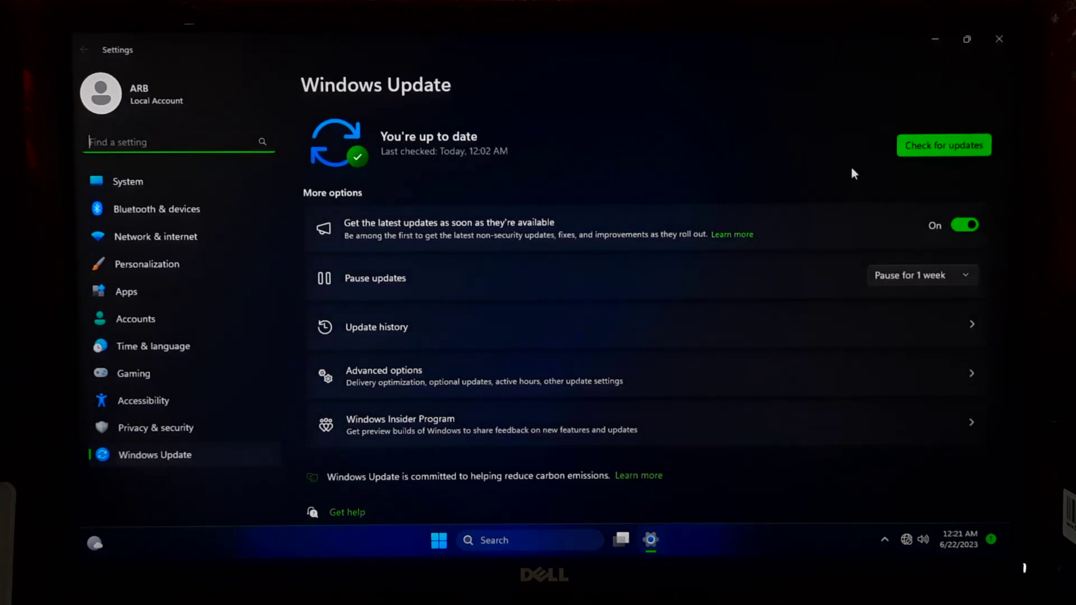
left_click(945, 147)
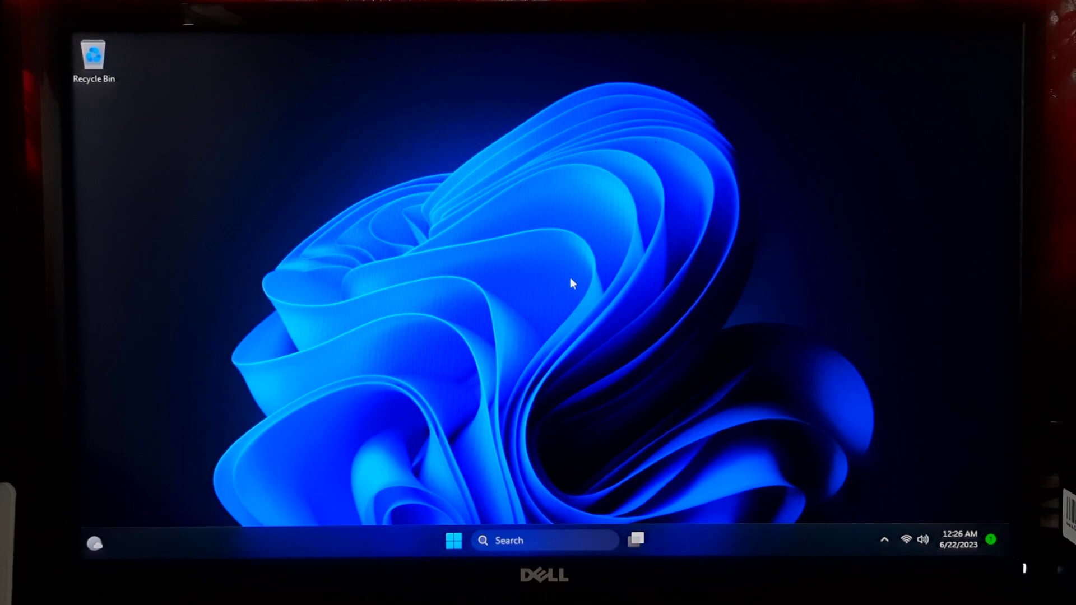
Step: Restart Windows Management Instrumentation from the services.msc list
left_click(523, 538)
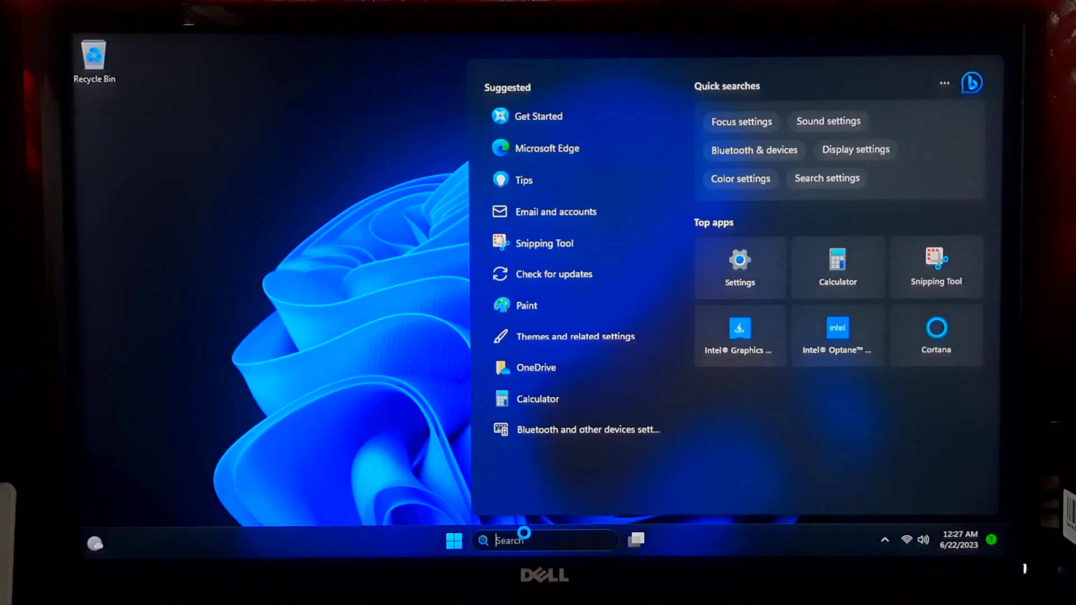
type("services.msc")
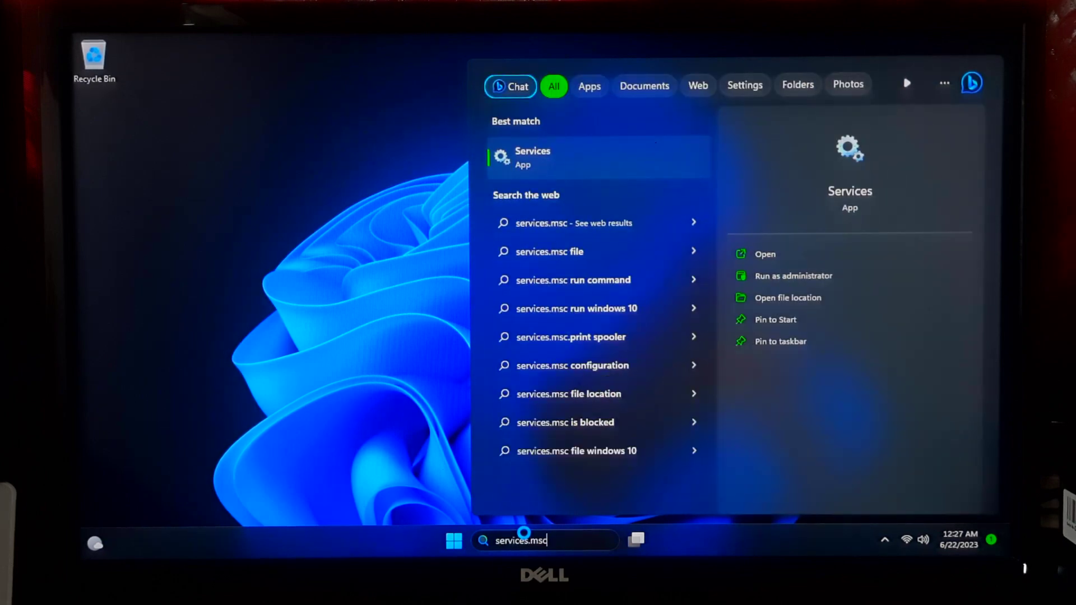
left_click(555, 149)
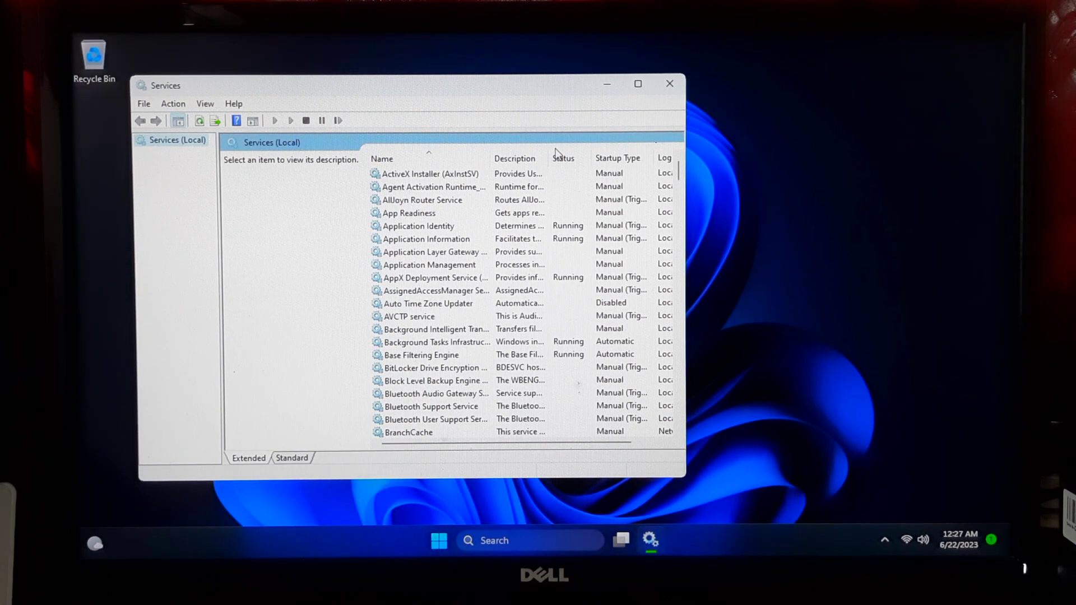
scroll(444, 384, "down", 20)
scroll(440, 384, "down", 20)
scroll(439, 385, "down", 20)
scroll(440, 385, "down", 4)
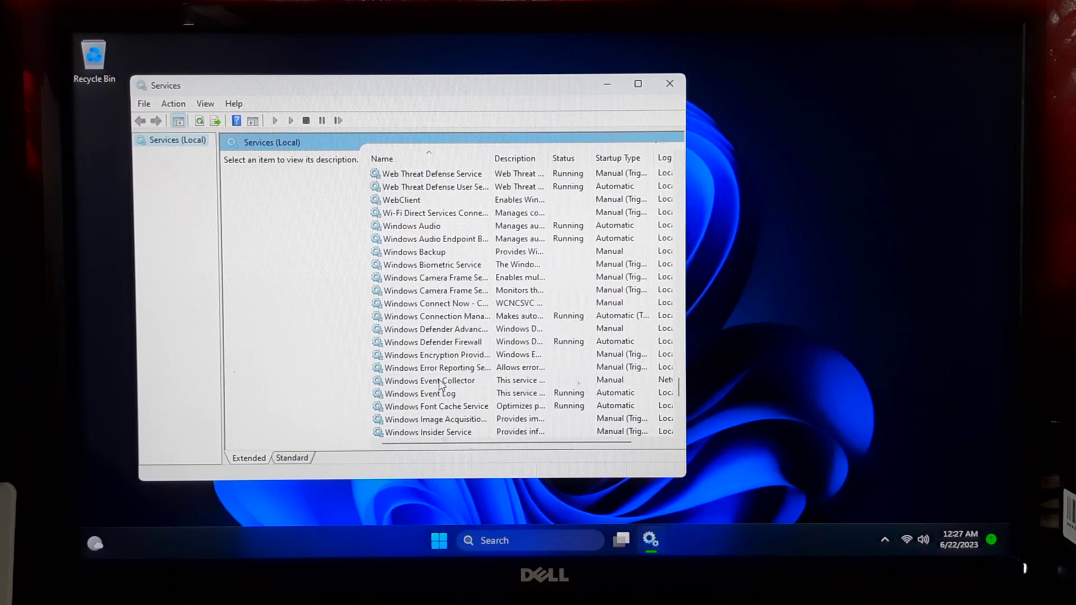
scroll(440, 384, "down", 1)
left_click_drag(491, 158, 542, 159)
scroll(504, 294, "down", 3)
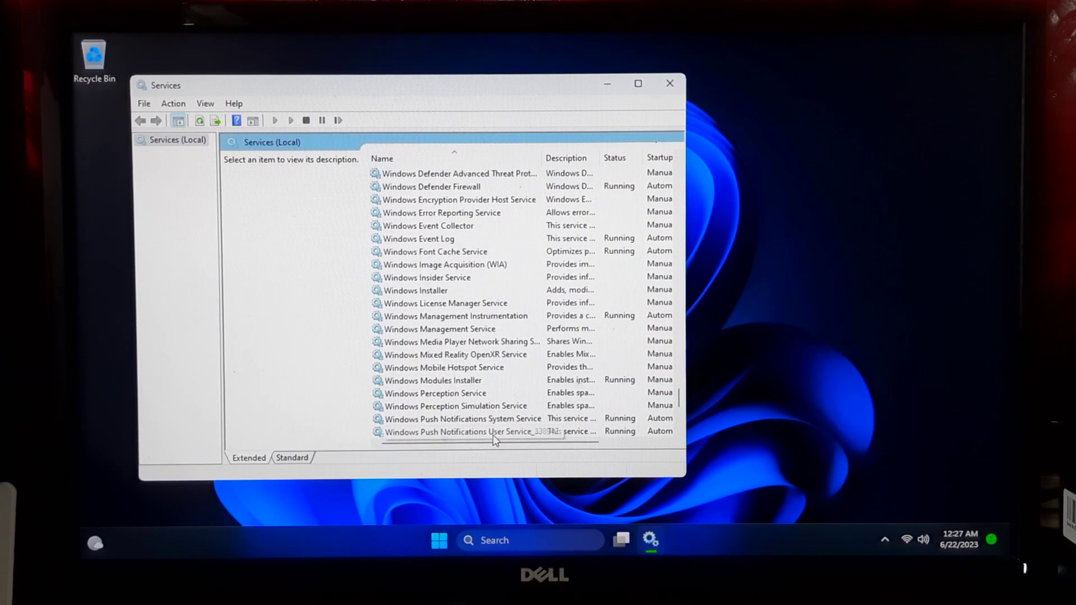
left_click(494, 320)
right_click(494, 320)
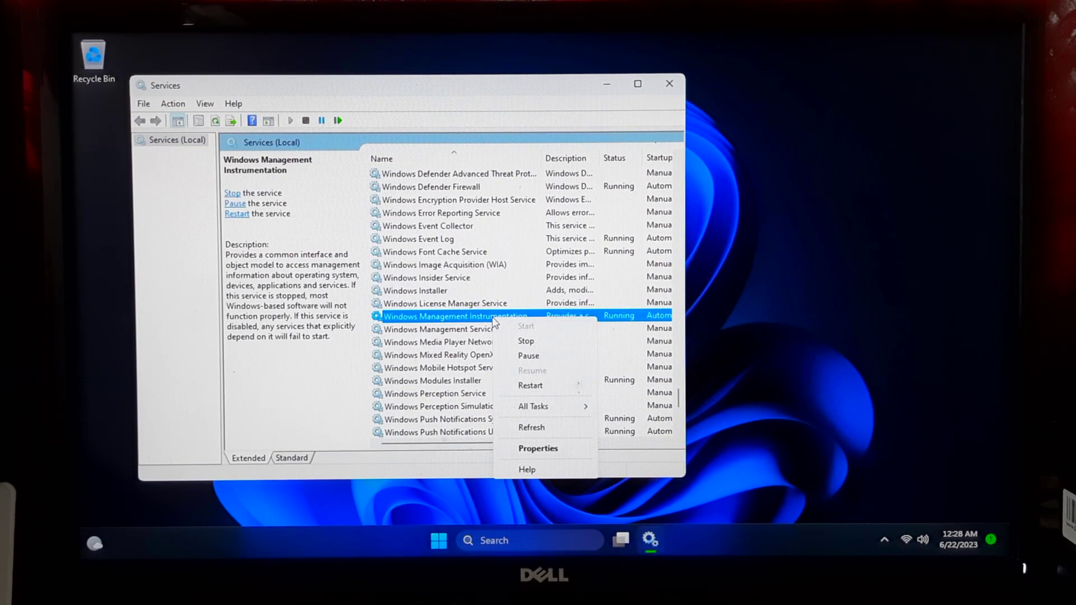
left_click(529, 385)
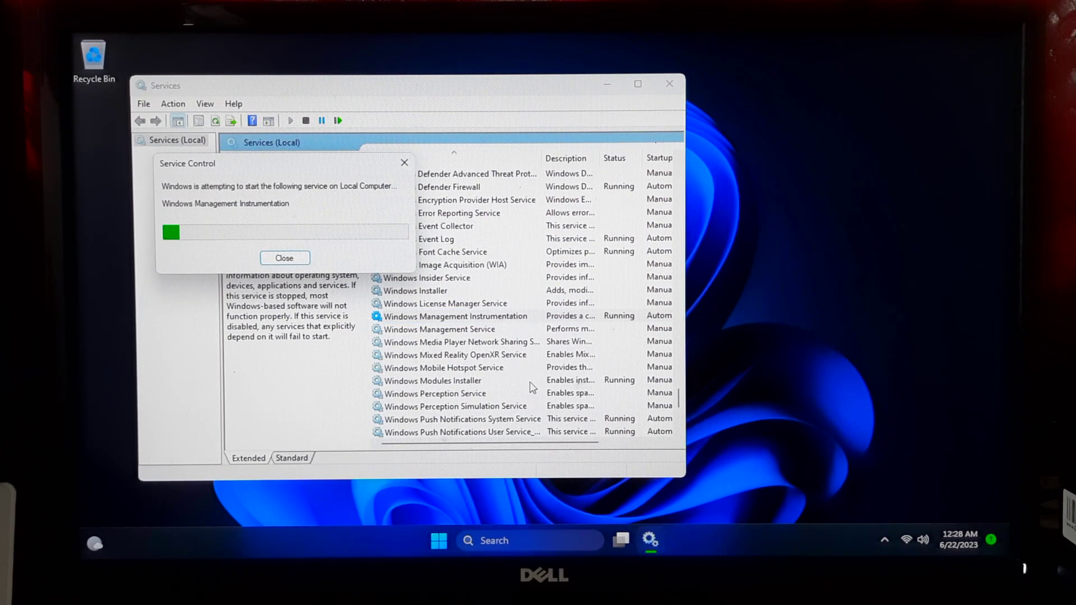
Step: Close Services with Alt+F4 and launch Event Viewer from search
key("alt+F4")
left_click(518, 535)
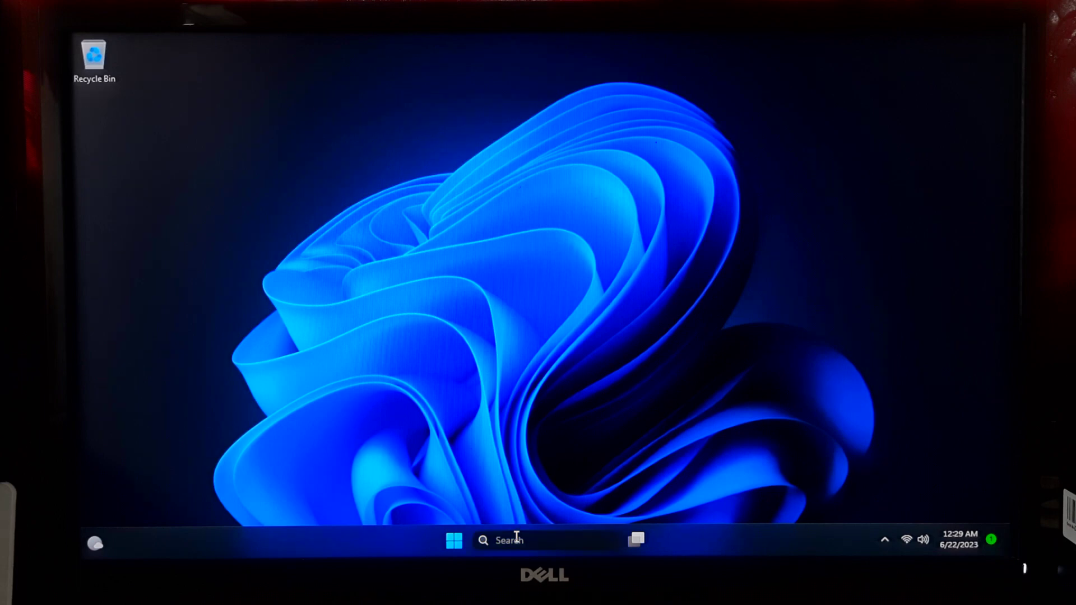
type("e")
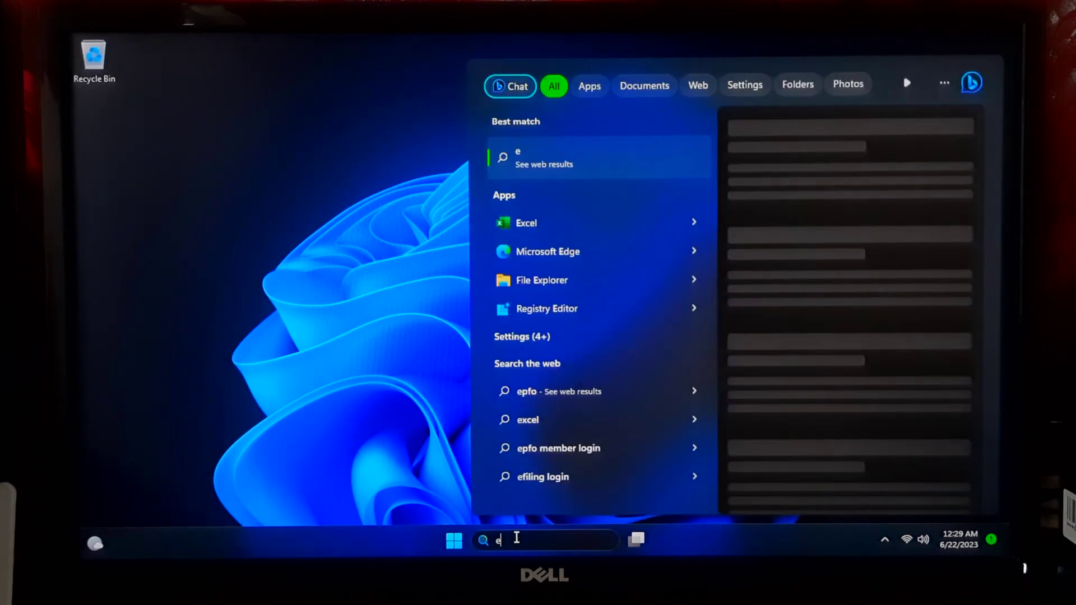
type("vent vie")
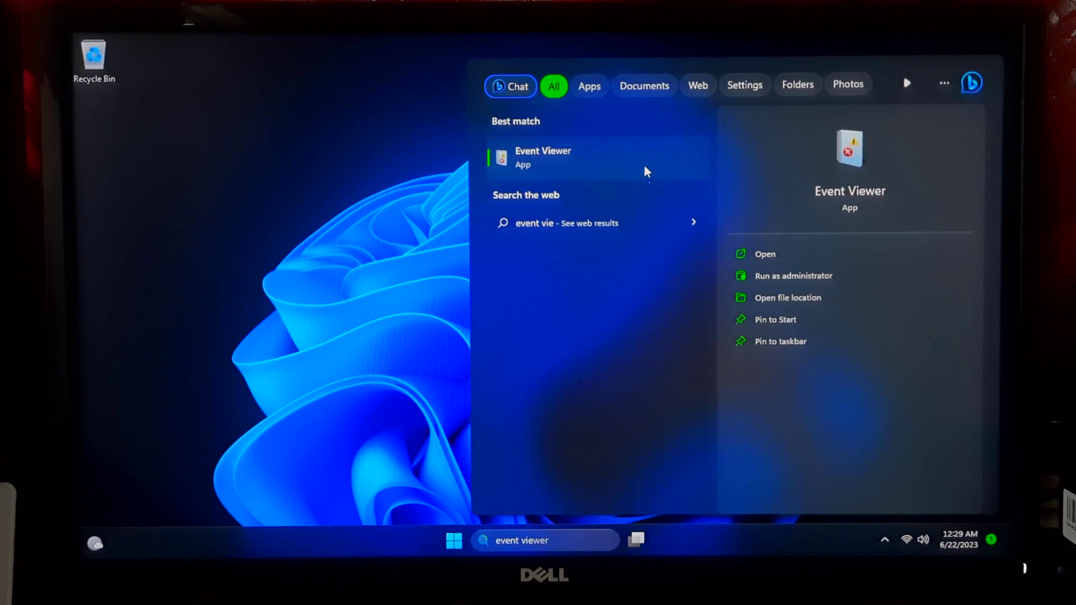
left_click(645, 168)
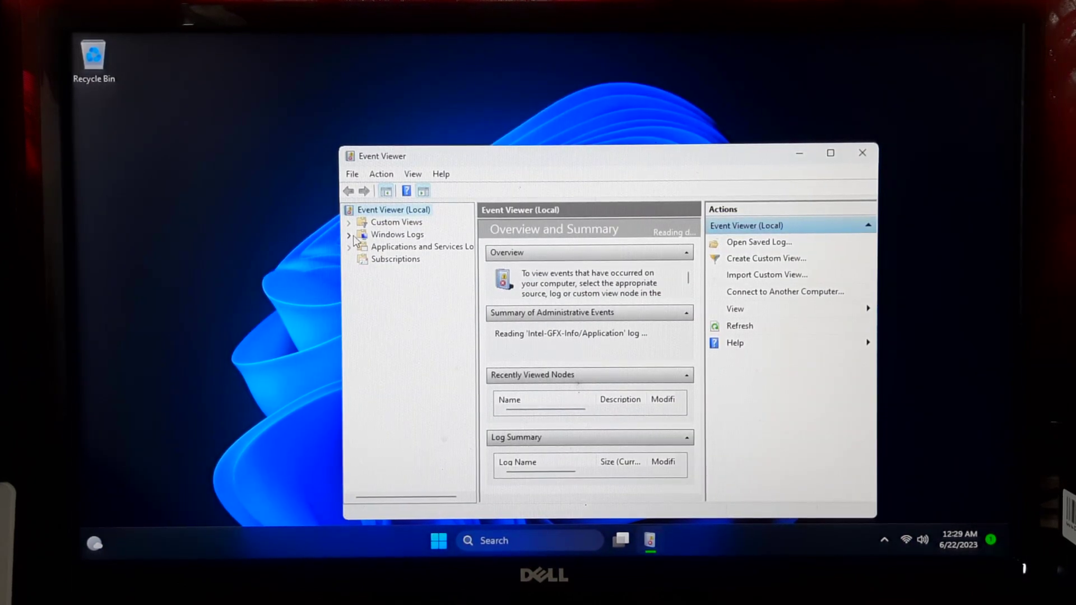
Step: Open the Application log under Windows Logs
left_click(373, 237)
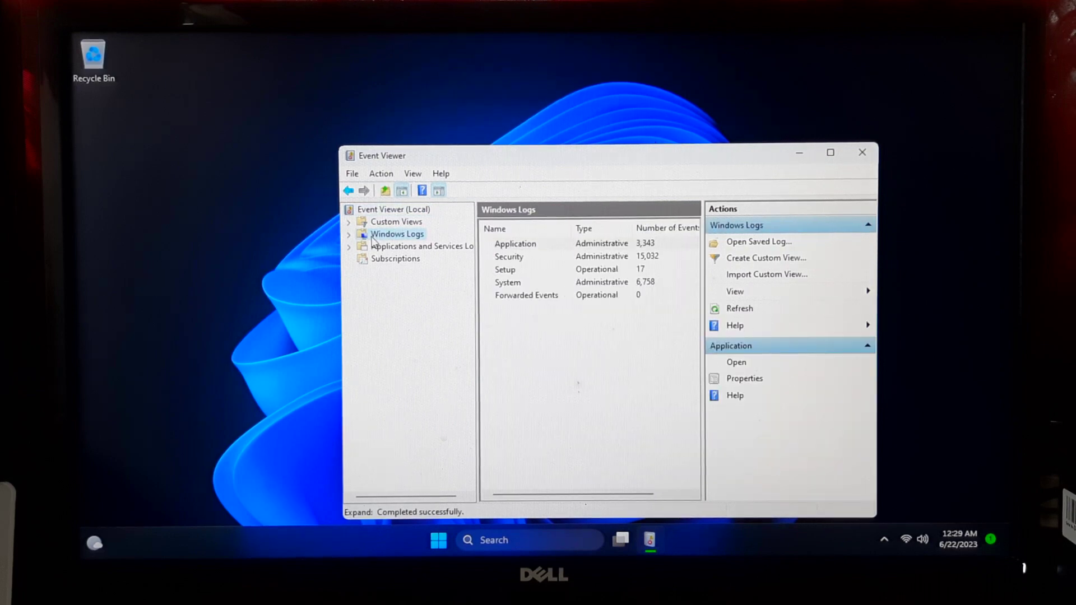
double_click(374, 237)
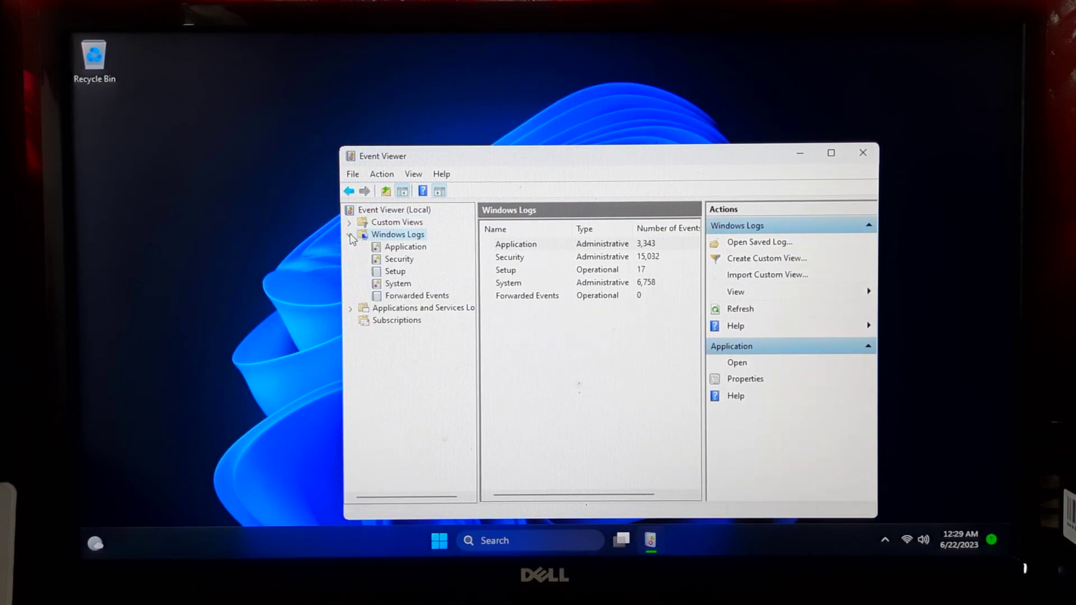
left_click(403, 247)
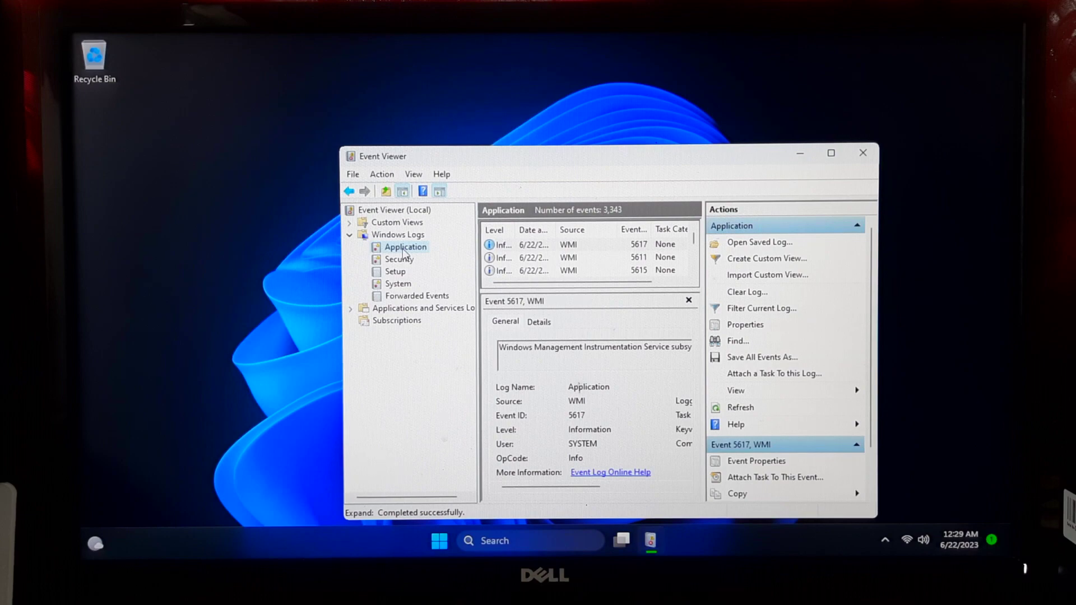
Step: Maximize the event list, inspect the first WMI warning, then close Event Viewer
left_click(688, 299)
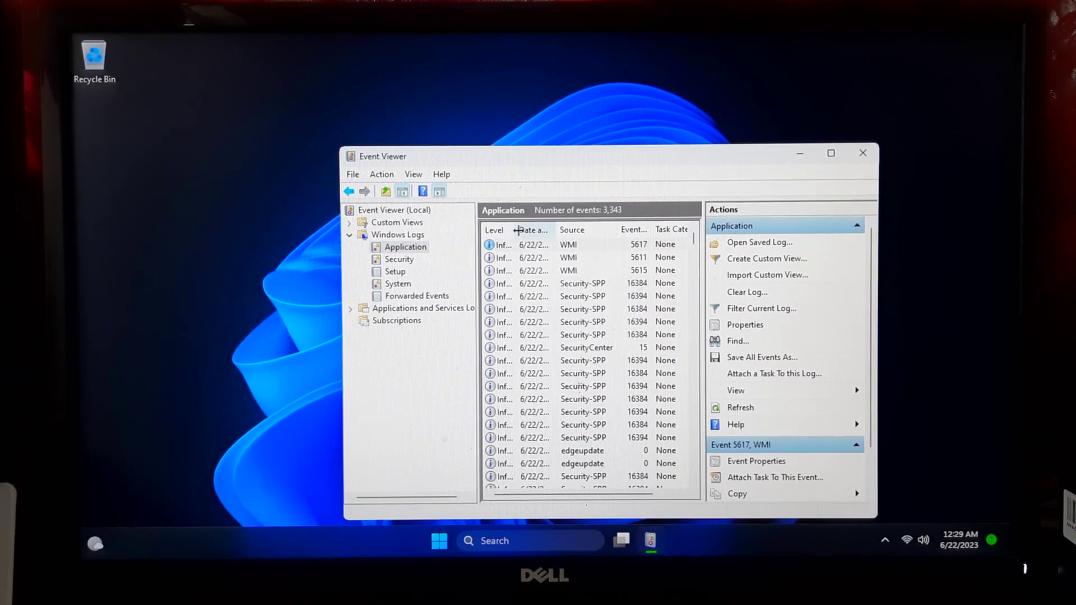
left_click_drag(515, 229, 570, 251)
left_click(513, 229)
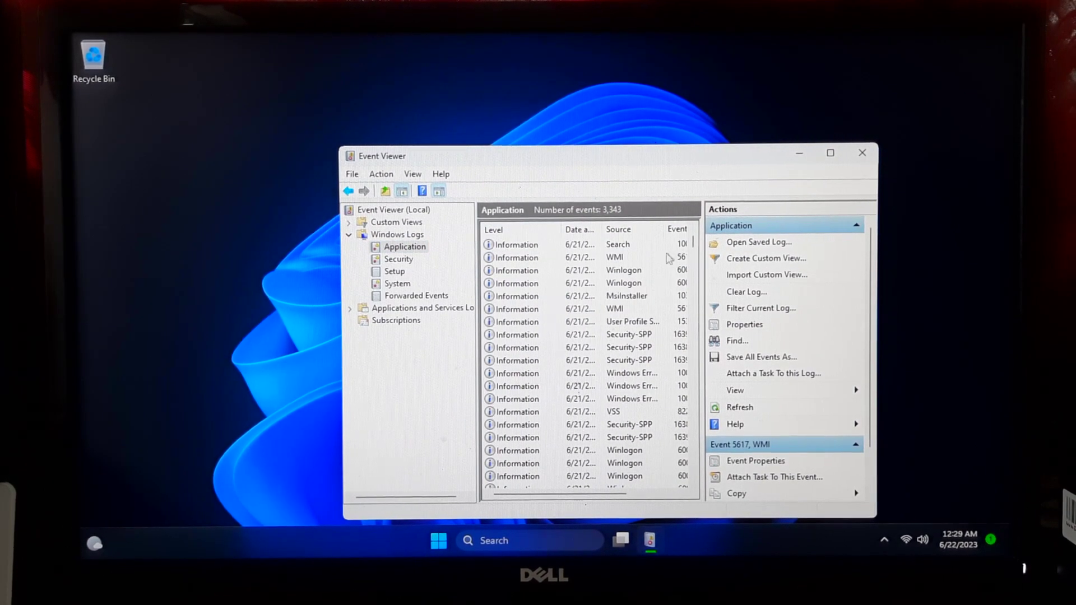
left_click(832, 153)
scroll(472, 257, "down", 8)
scroll(471, 257, "down", 8)
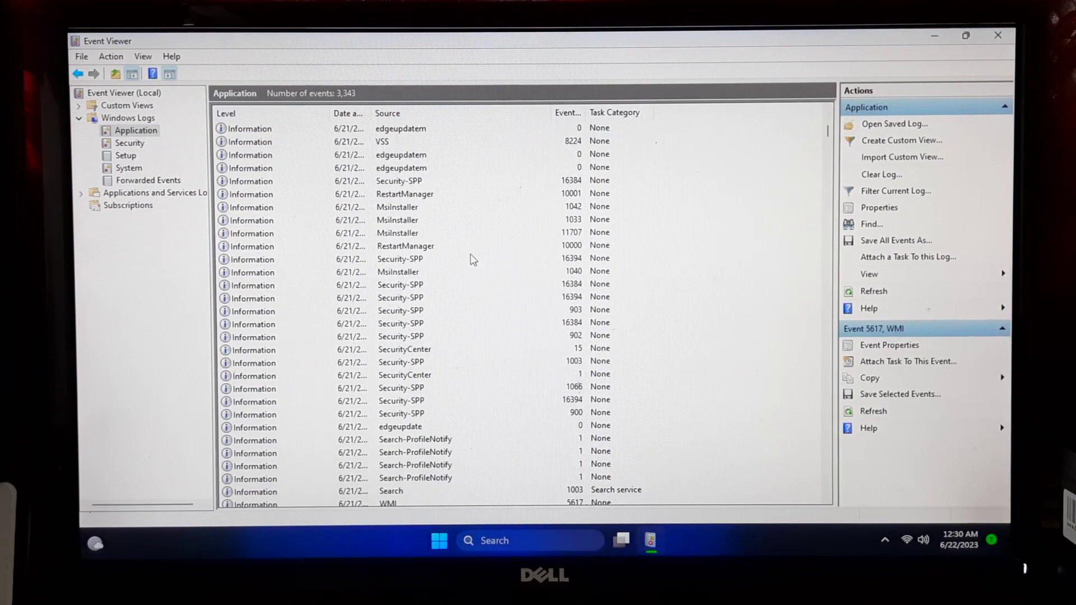
scroll(471, 258, "down", 5)
scroll(471, 259, "down", 5)
scroll(472, 258, "down", 5)
scroll(471, 259, "down", 5)
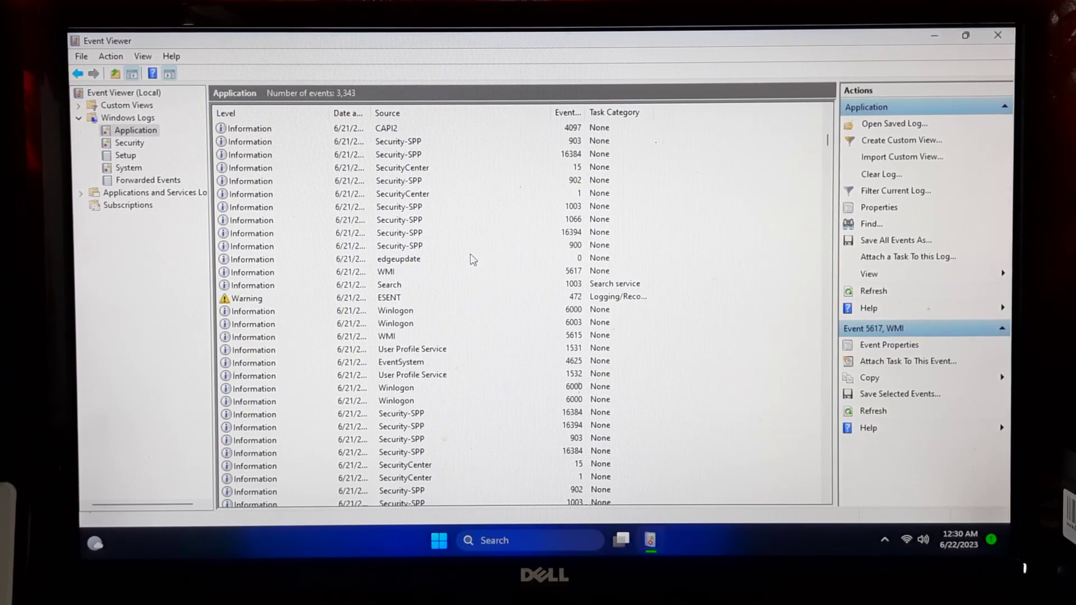
scroll(471, 258, "down", 5)
scroll(471, 258, "down", 5)
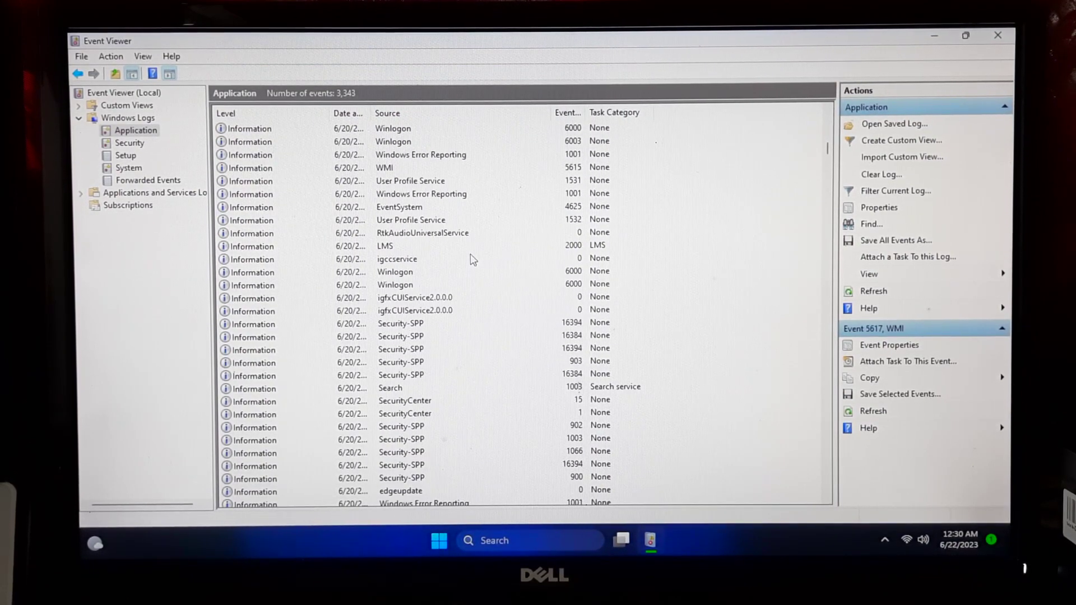
scroll(471, 258, "down", 5)
scroll(470, 254, "down", 2)
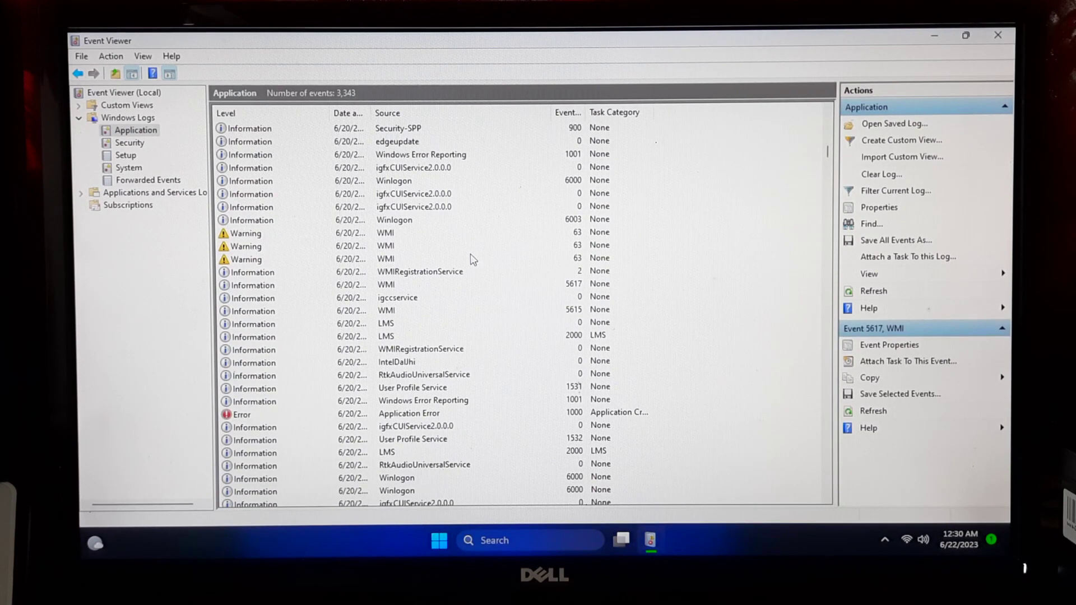
left_click(388, 234)
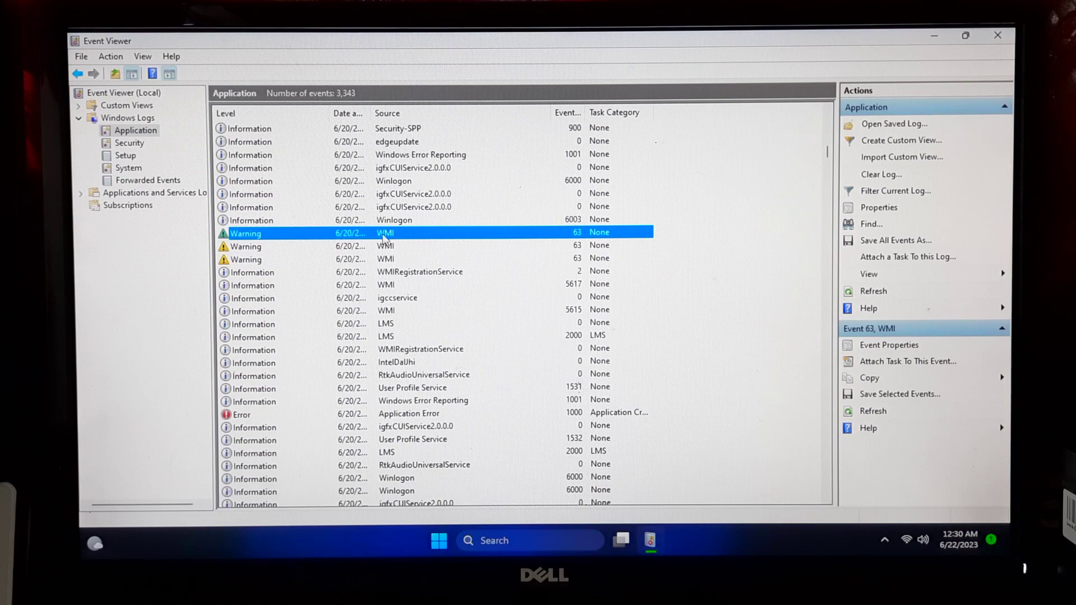
key("alt+F4")
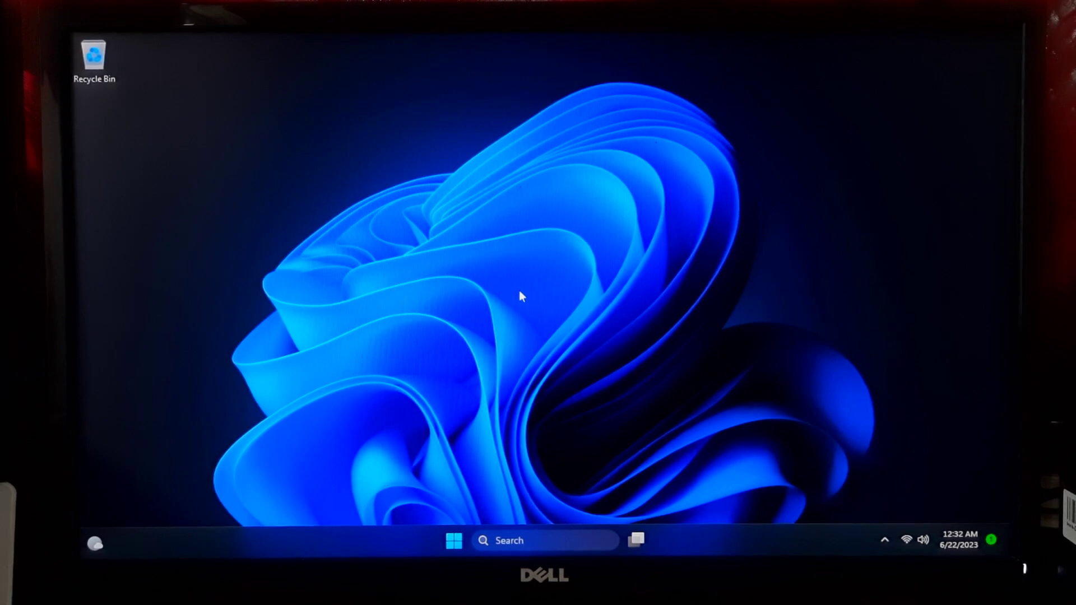
Step: Launch System Configuration (msconfig) from Windows search
left_click(541, 541)
type("msc")
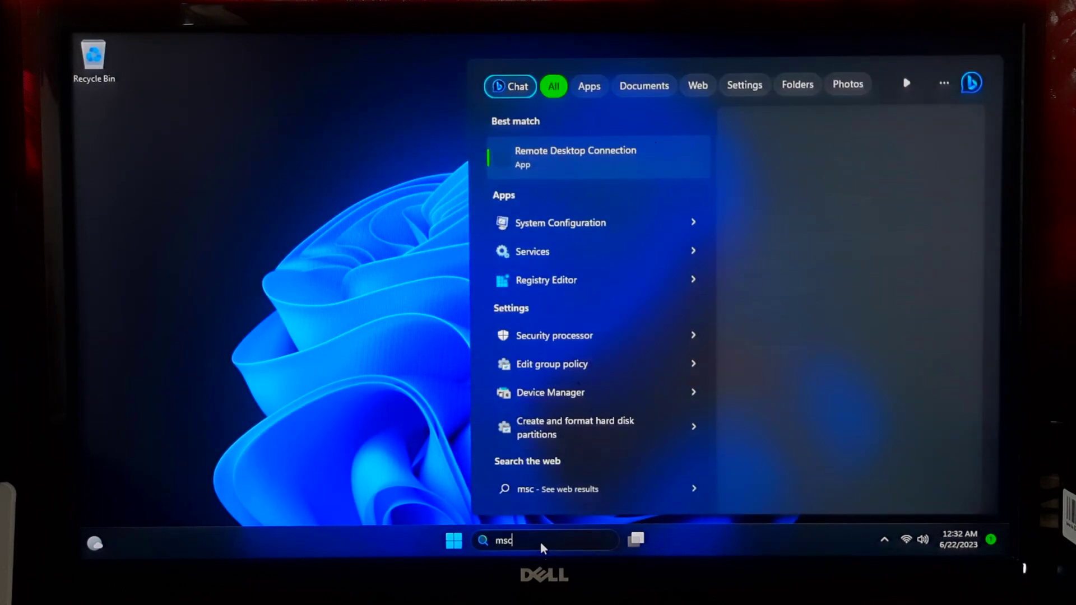
type("onfi")
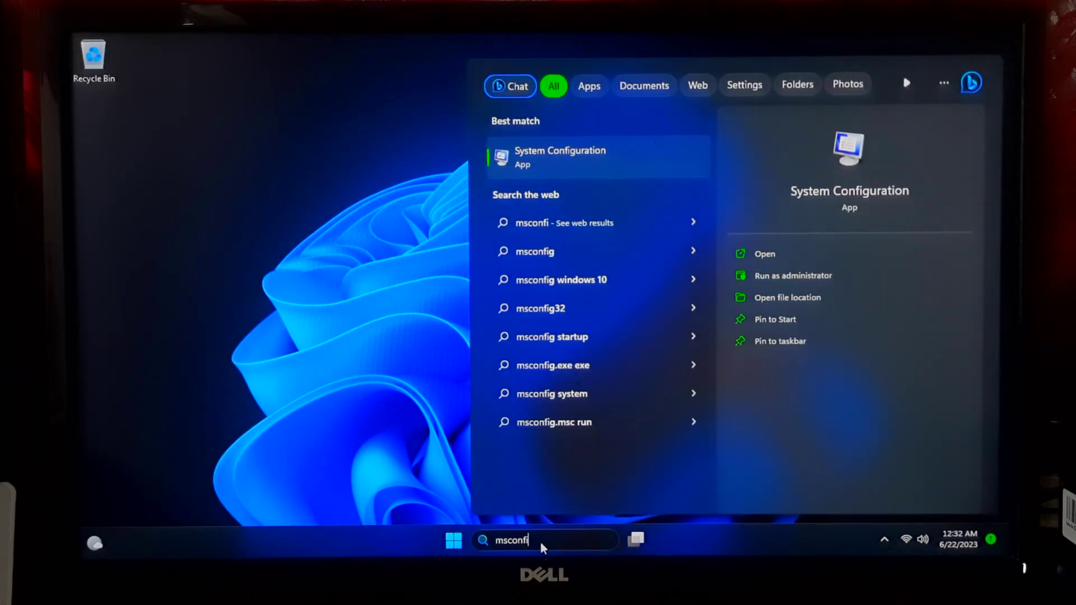
type("g")
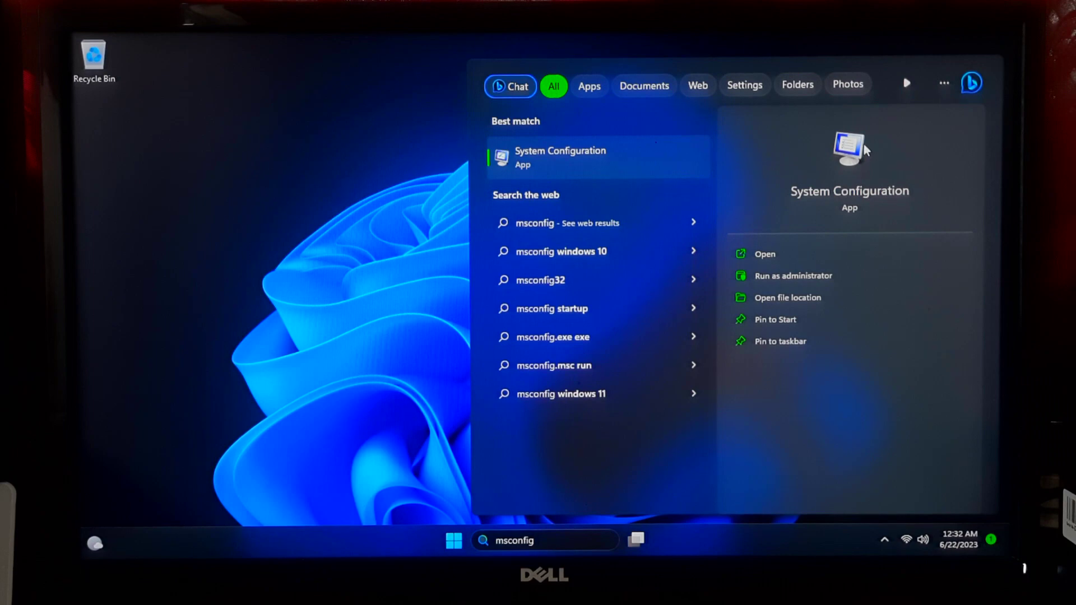
left_click(855, 147)
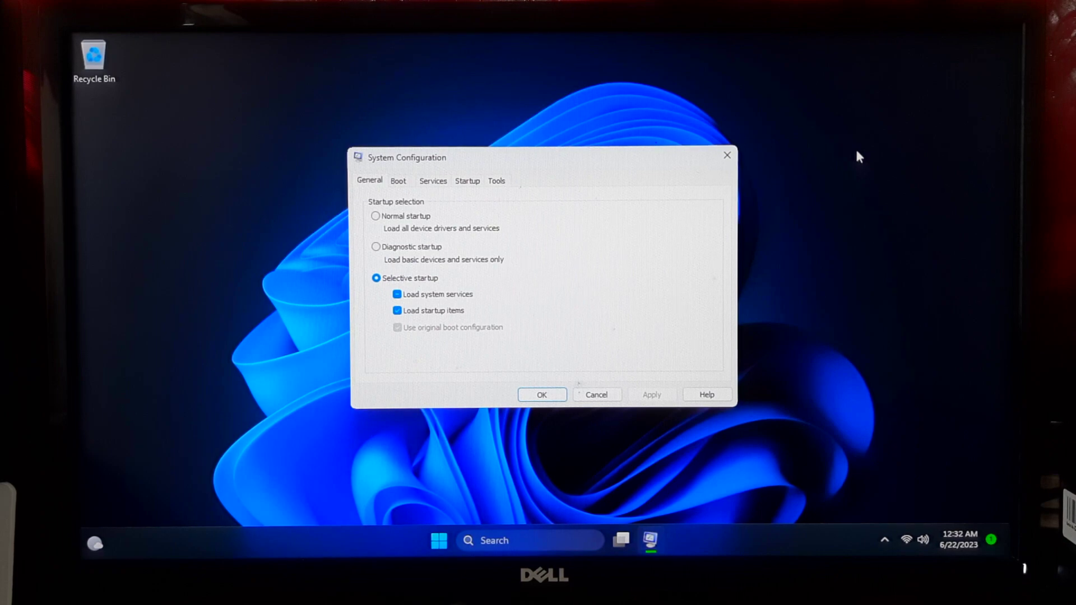
Step: Hide Microsoft services and tick the Intel Content Protection and graphics services
left_click(434, 181)
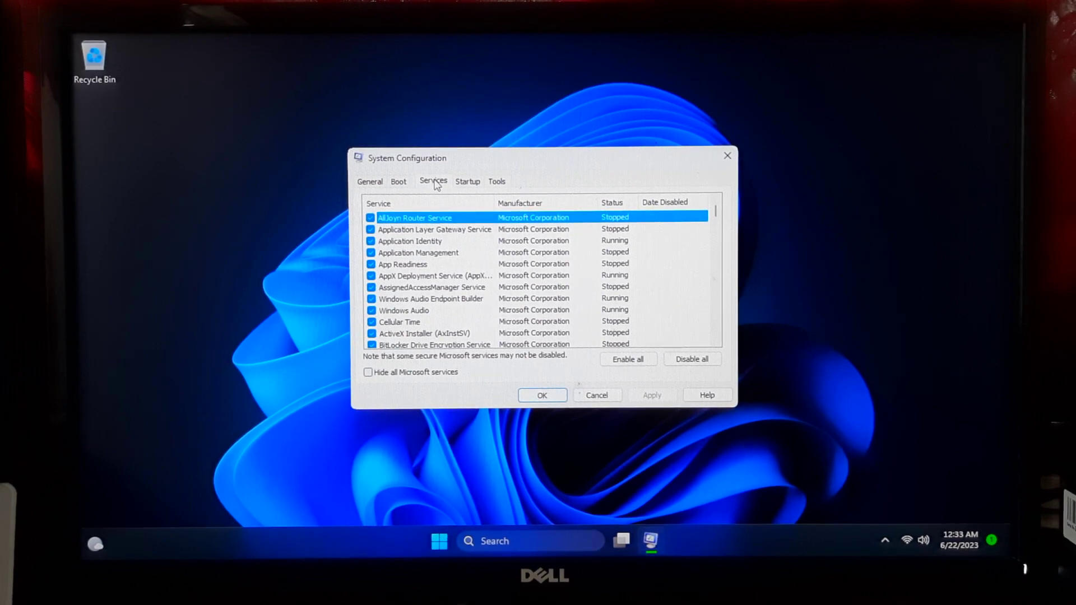
left_click(368, 371)
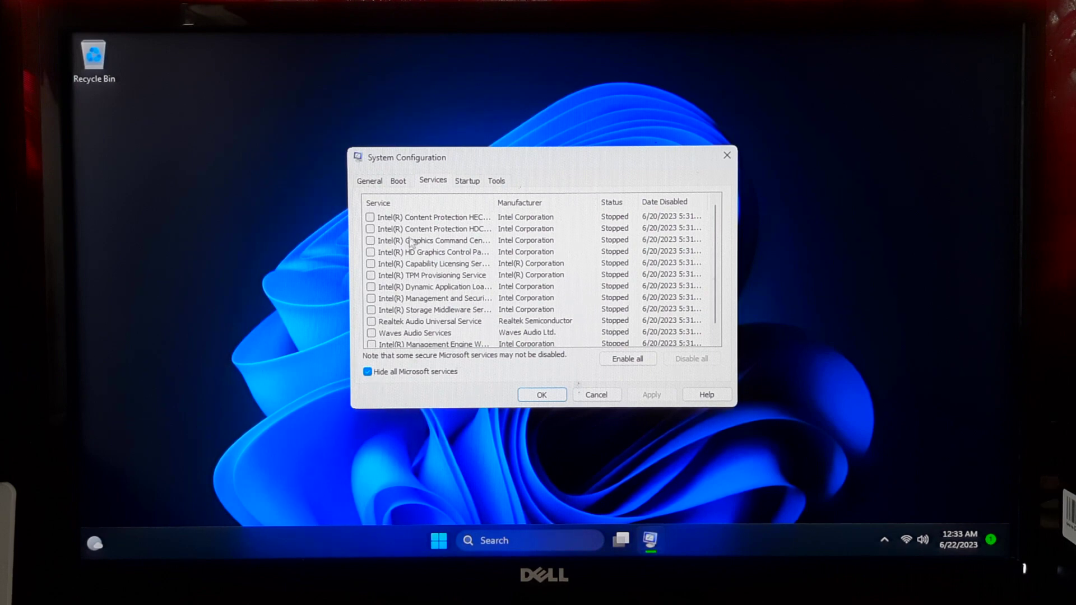
scroll(373, 224, "down", 1)
left_click(370, 217)
left_click(371, 240)
left_click(371, 264)
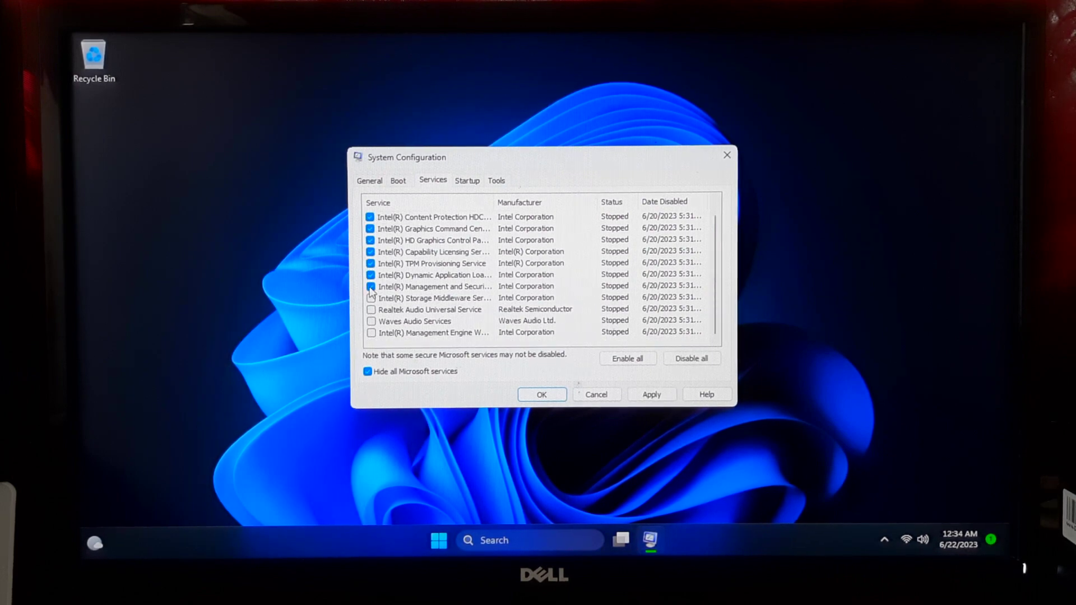
Step: Tick the storage, Realtek/Waves audio and Intel Management Engine services, then Disable all
left_click(370, 298)
left_click(370, 321)
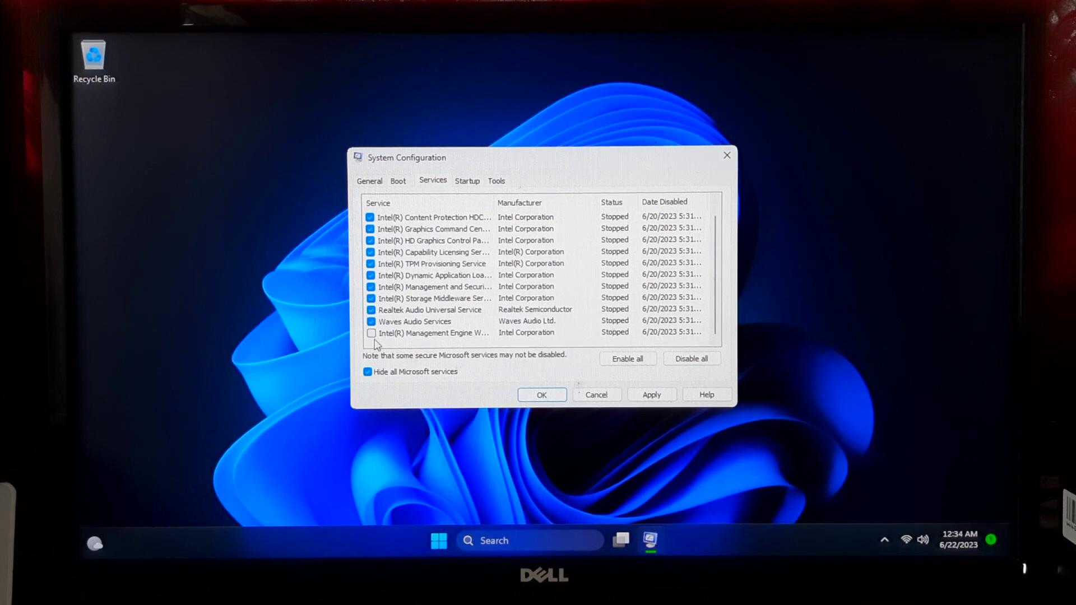
left_click(370, 333)
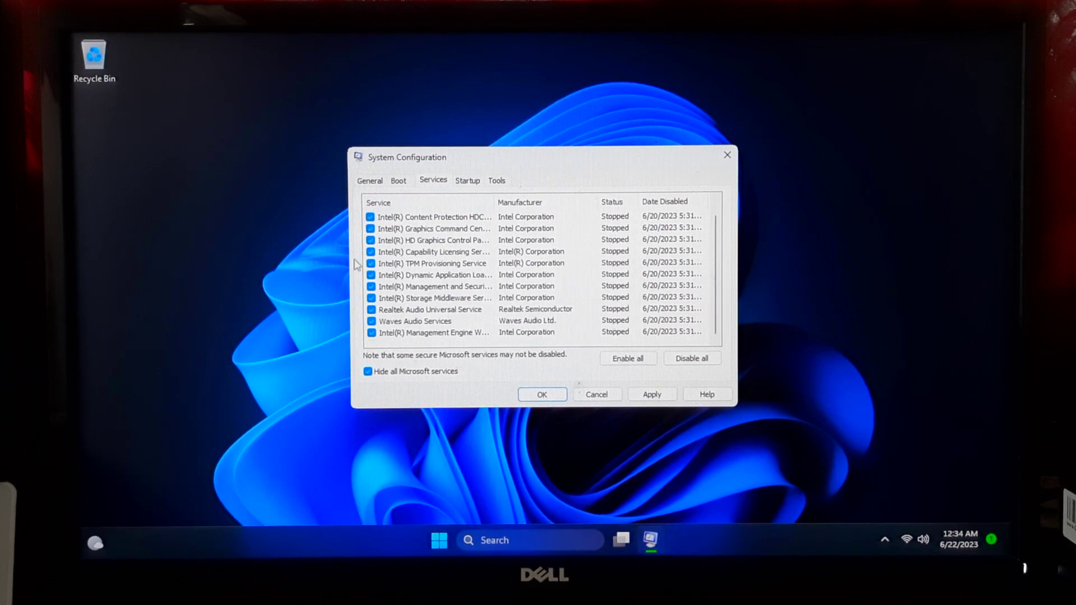
left_click(707, 360)
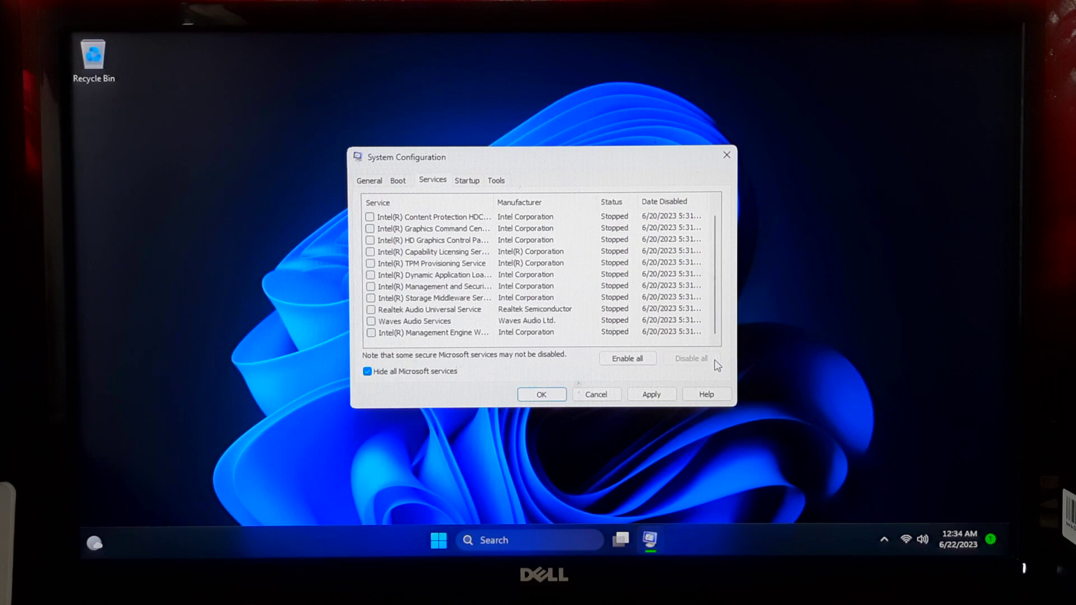
left_click(464, 181)
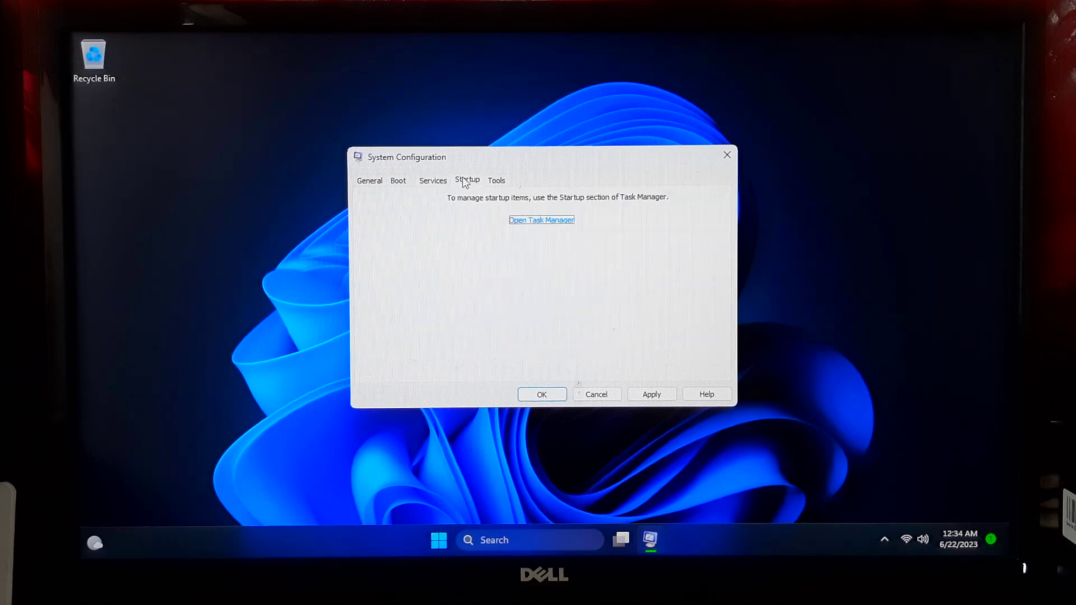
Step: Disable the Xbox App Services, WavesSvc64, SecurityHealthSystray and Terminal startup apps in Task Manager
left_click(538, 222)
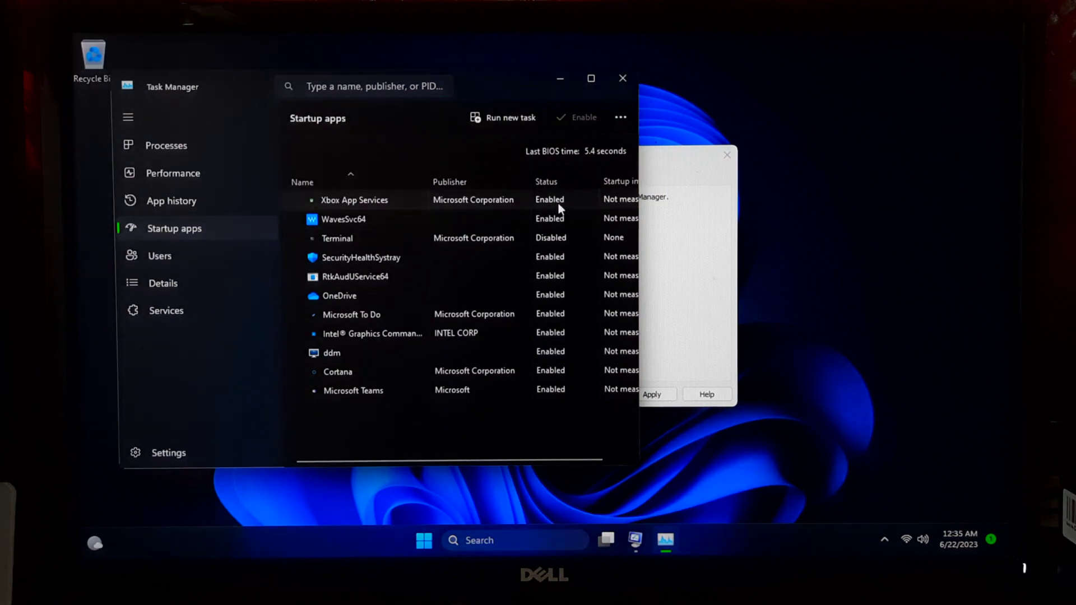
right_click(559, 201)
left_click(585, 216)
right_click(558, 219)
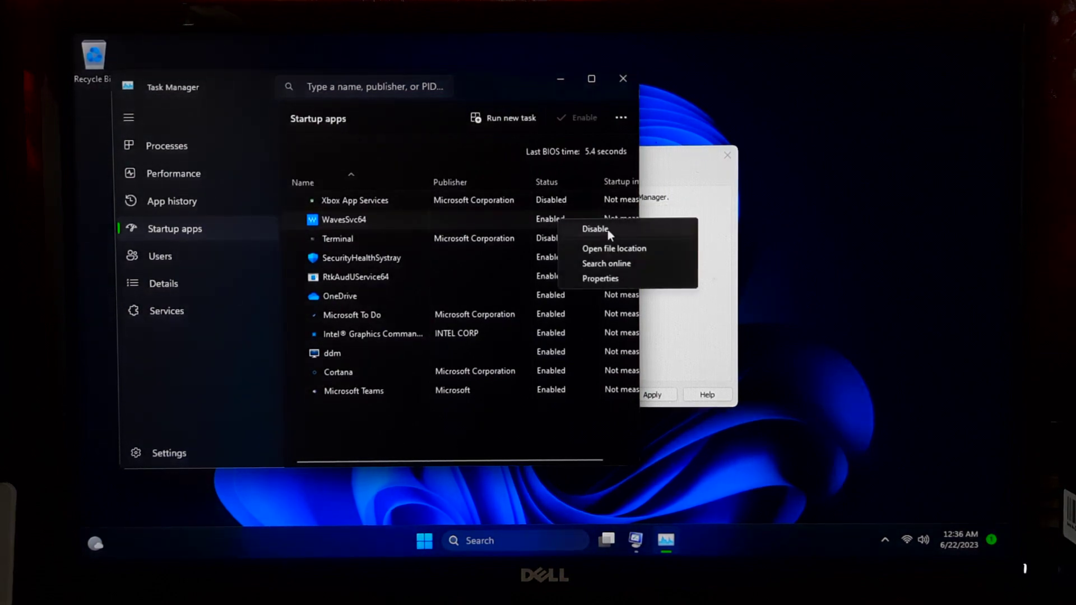
left_click(608, 230)
right_click(553, 238)
left_click(586, 247)
right_click(566, 265)
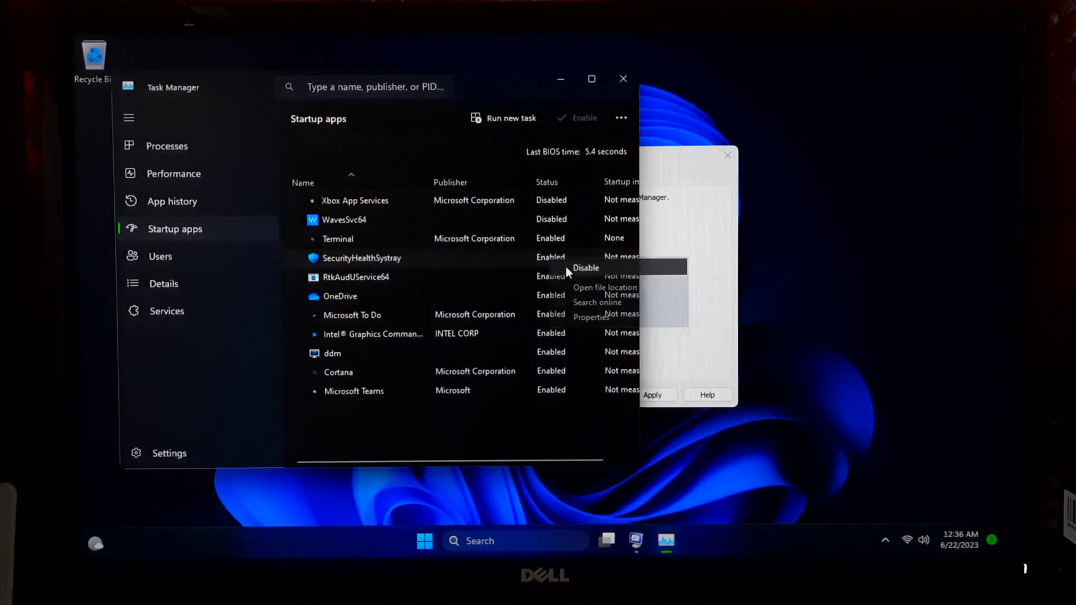
left_click(571, 267)
right_click(554, 277)
left_click(568, 277)
Step: Disable RtkAudUService64, OneDrive, Microsoft To Do, ddm, Cortana and Teams, then close Task Manager
right_click(556, 232)
left_click(580, 243)
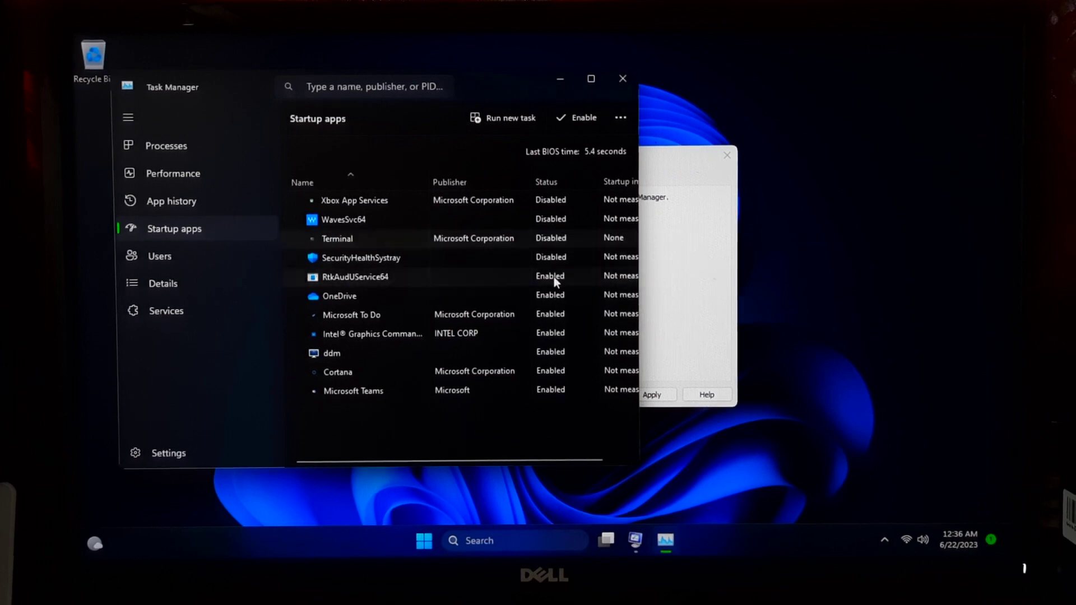
right_click(554, 276)
left_click(567, 286)
right_click(561, 296)
left_click(571, 305)
right_click(563, 314)
left_click(575, 322)
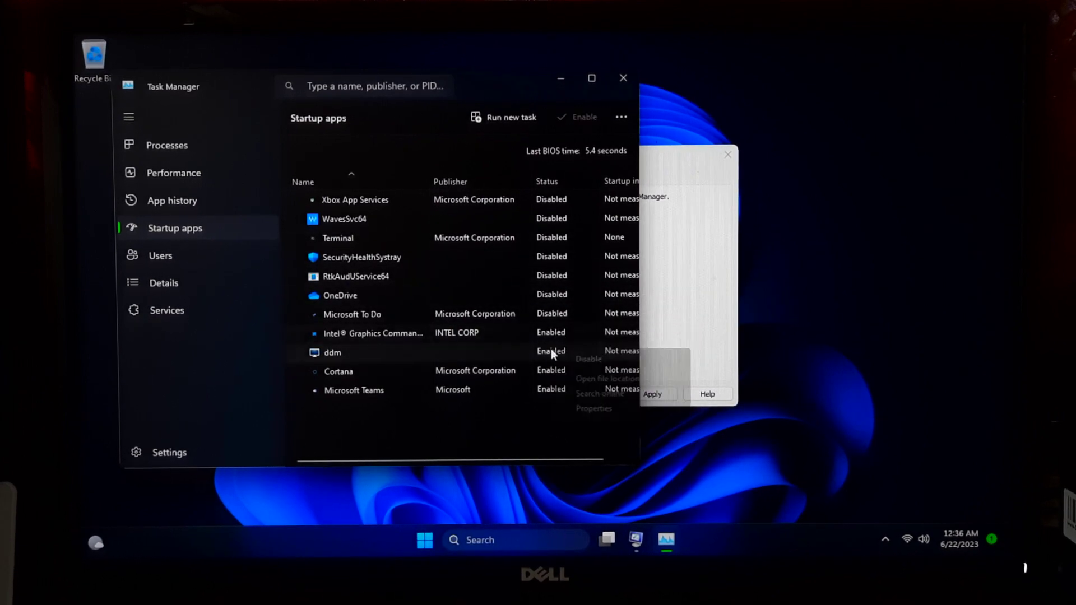
left_click(589, 358)
right_click(554, 370)
left_click(593, 383)
right_click(562, 390)
left_click(575, 401)
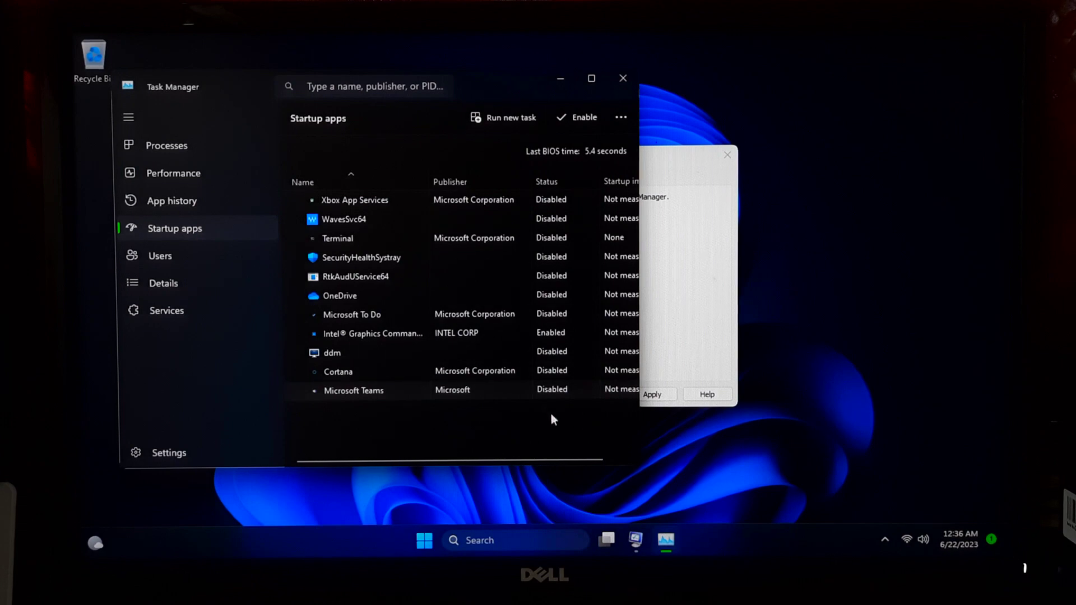
left_click(626, 77)
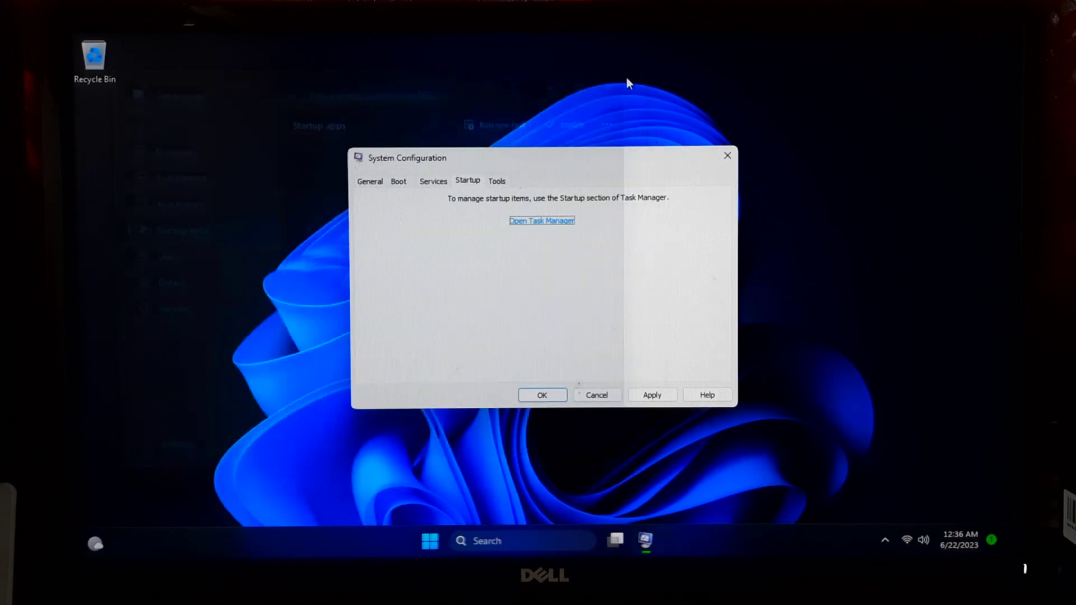
Step: Apply and confirm the System Configuration changes, then choose Restart in the prompt
left_click(644, 392)
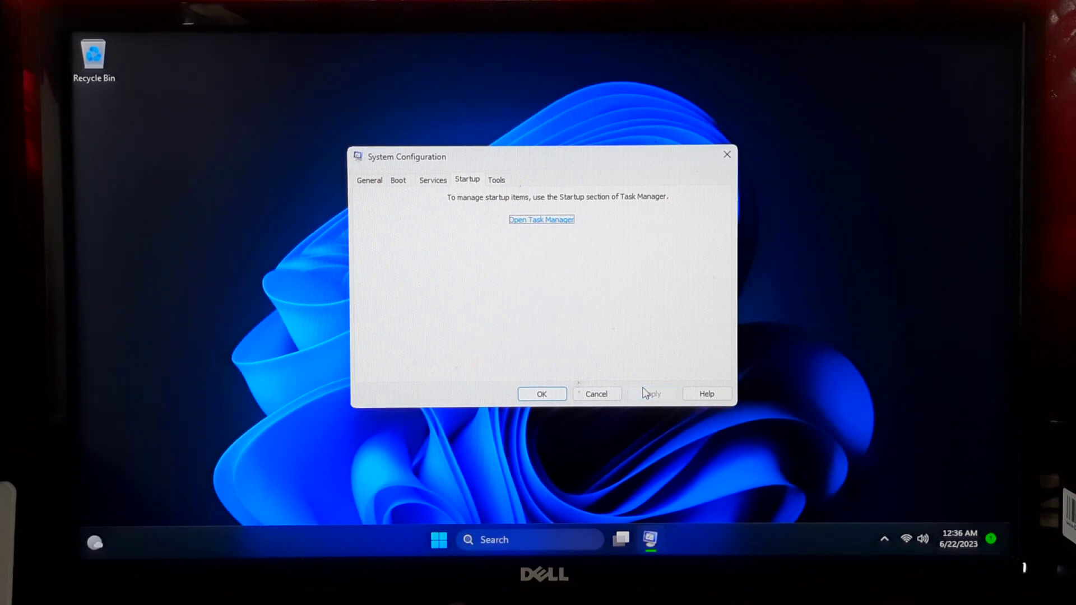
left_click(544, 394)
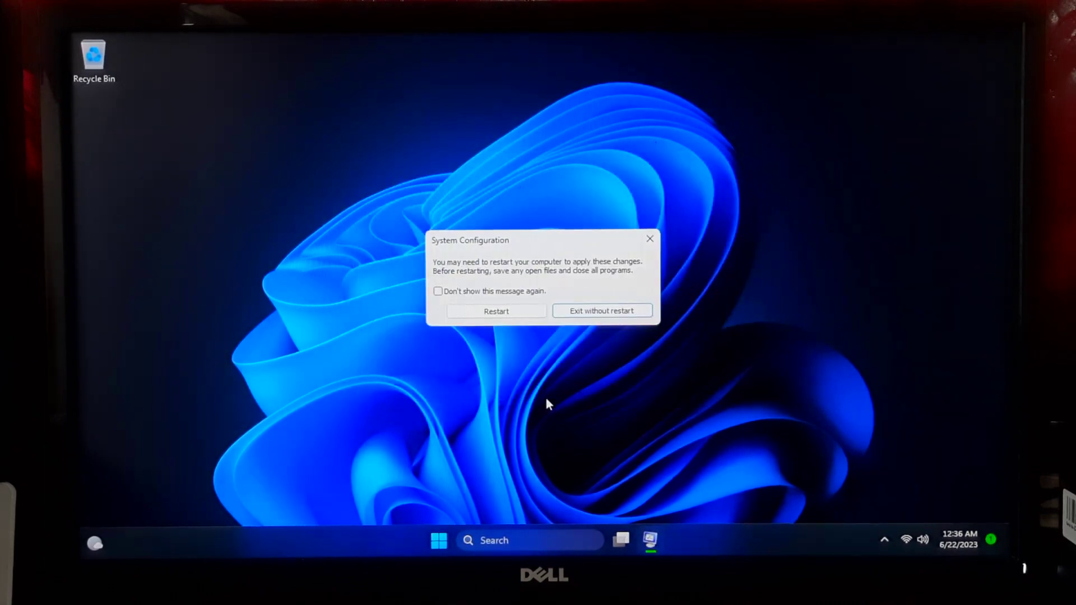
left_click(500, 314)
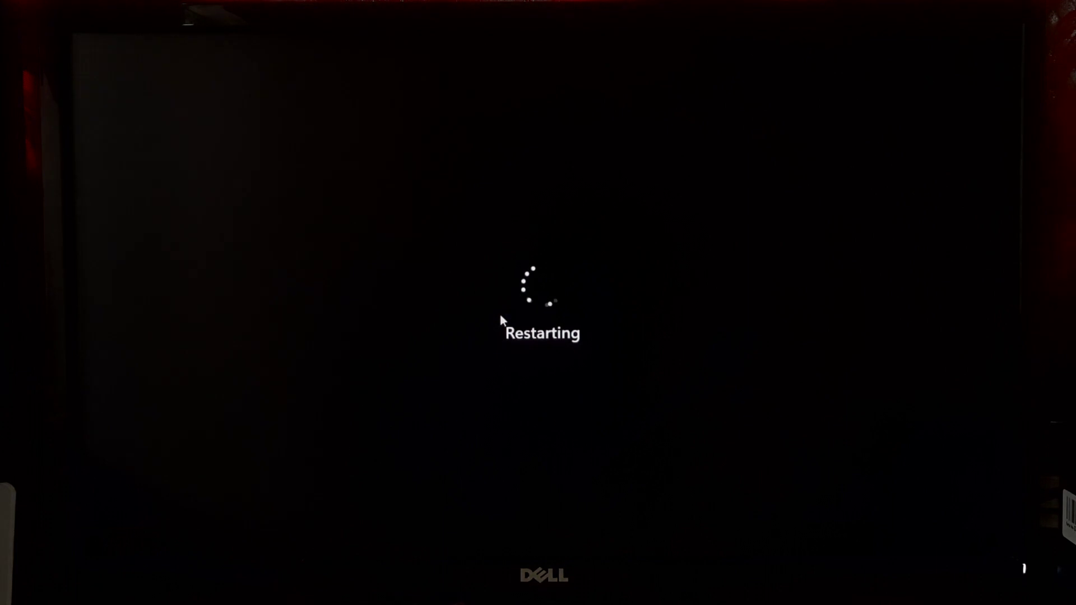